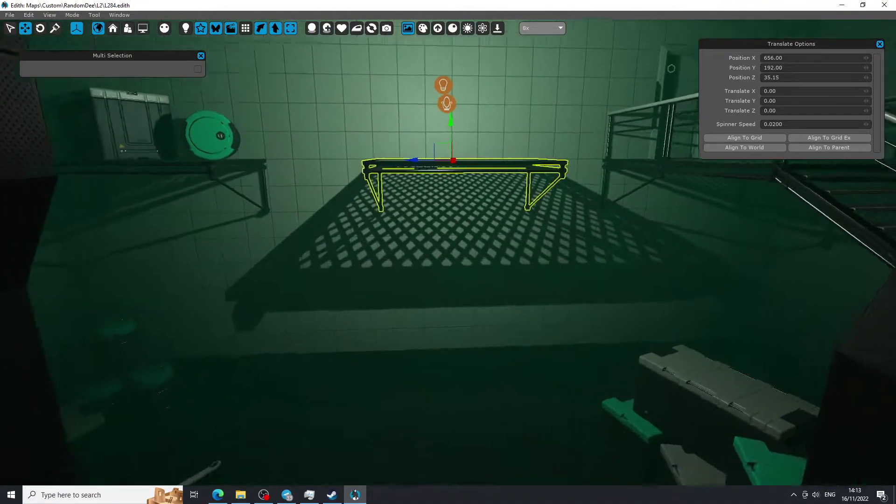
Shift the selected grated shelf sideways along the wall, lower it to about Y 128 and align it to the grid.
drag(462, 164, 425, 163)
drag(473, 122, 465, 240)
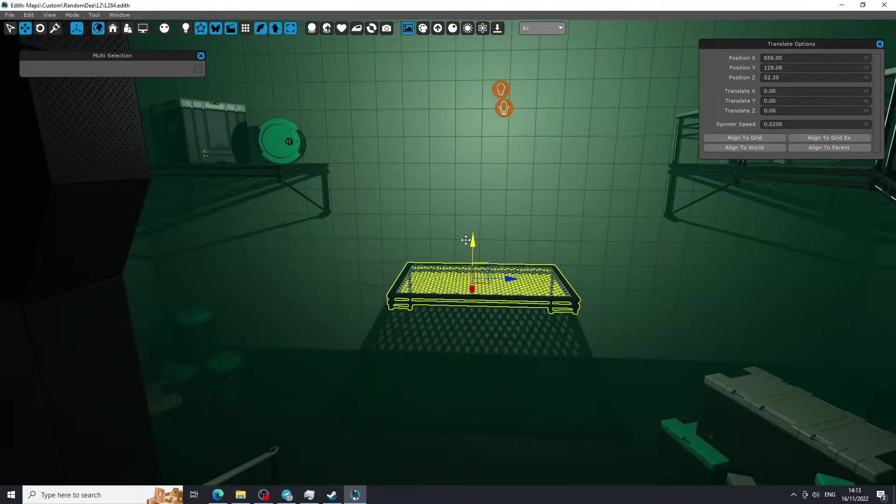
click(751, 139)
Nudge the shelf's corner brackets inward along the wall, moving the bracket Corner32x64M107 to about Z 1.69.
click(615, 269)
right_drag(614, 269, 495, 136)
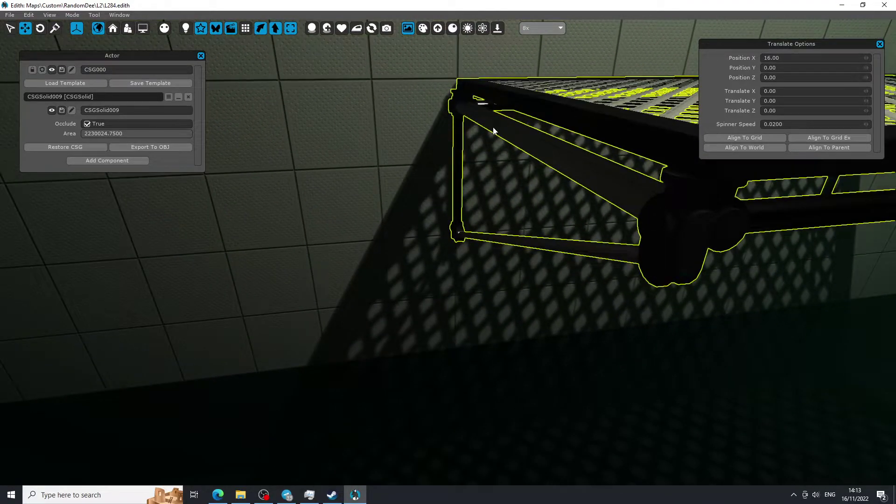
click(499, 151)
drag(421, 83, 432, 84)
right_drag(456, 118, 455, 180)
click(467, 189)
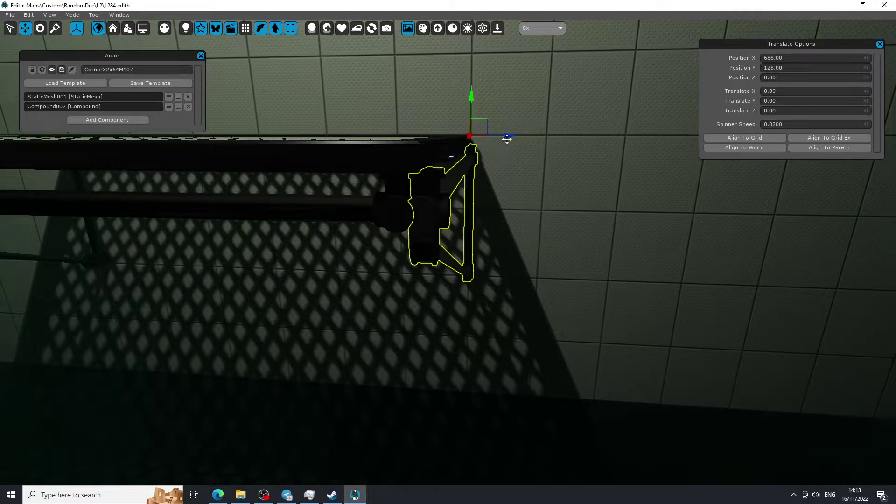
drag(506, 139, 499, 135)
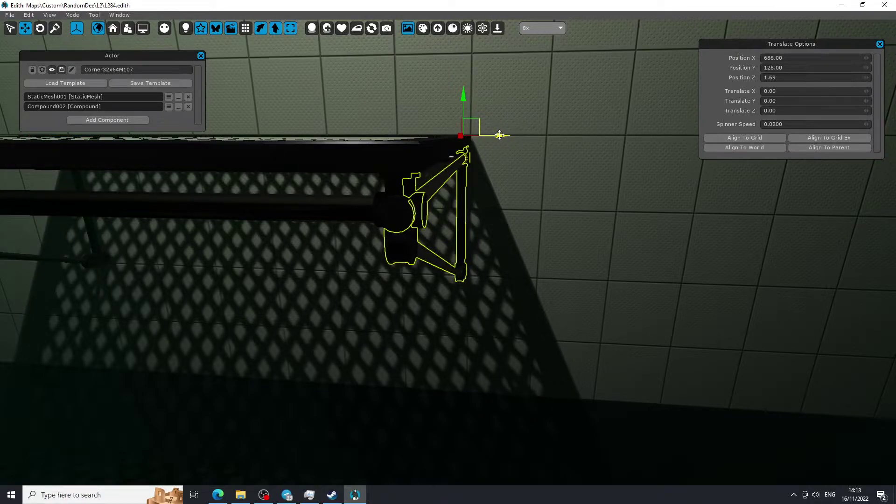
Save the map, inspect the lowered shelf in a play test and return to the editor.
click(539, 198)
mouse_move(539, 198)
right_down()
mouse_move(513, 187)
mouse_move(499, 196)
mouse_move(542, 224)
mouse_move(518, 220)
mouse_move(539, 201)
right_up()
key(ctrl+s)
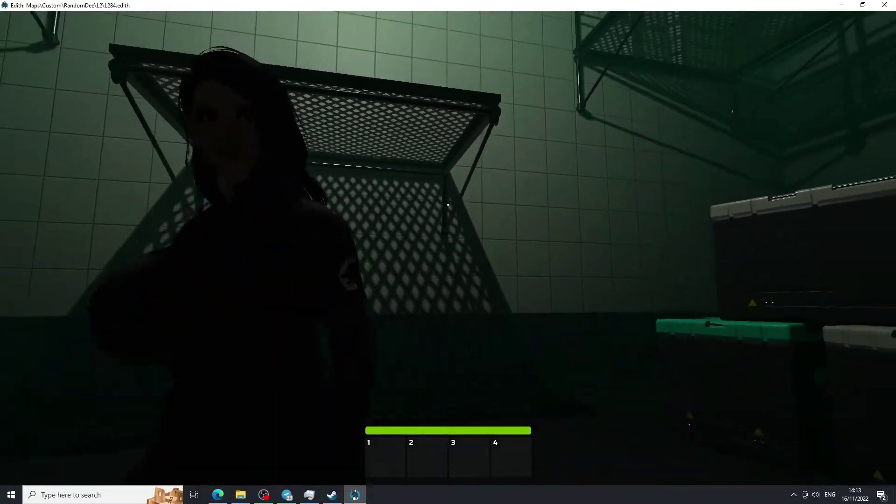
key(s)
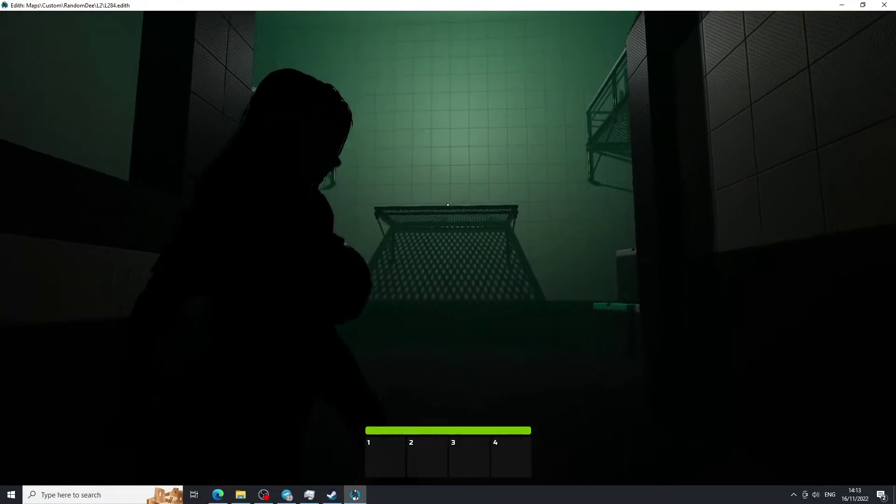
key(Escape)
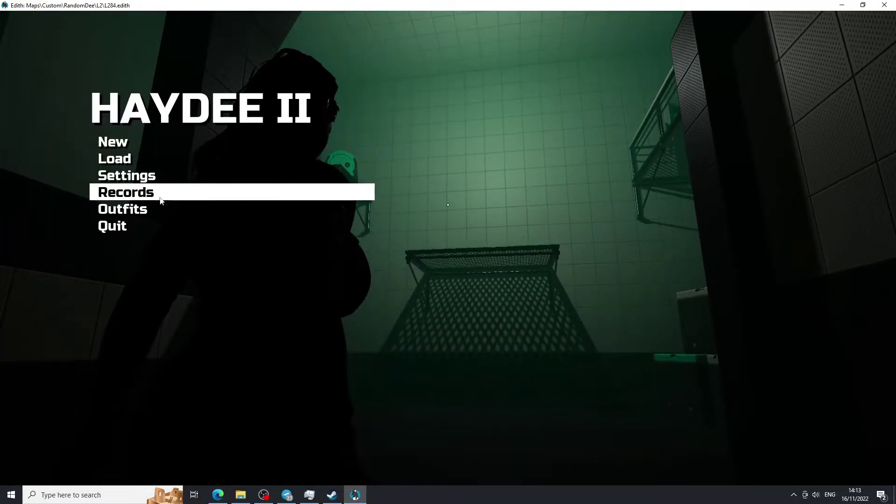
click(153, 226)
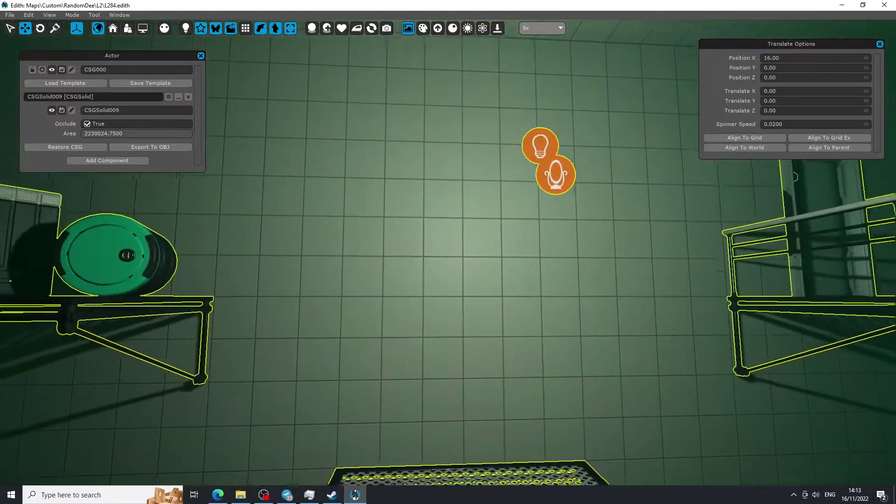
Restore the room's CSGSolid009 solid to editable CSG geometry.
key(s)
right_drag(451, 224, 443, 312)
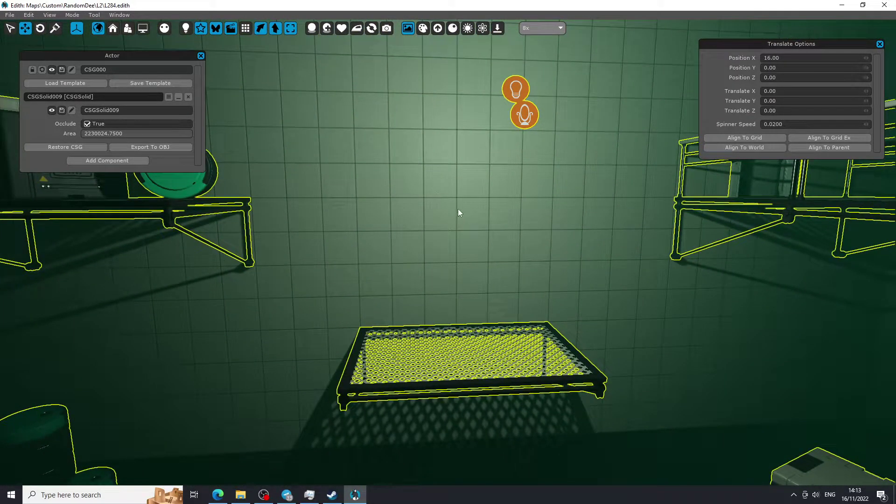
right_click(438, 192)
mouse_move(460, 200)
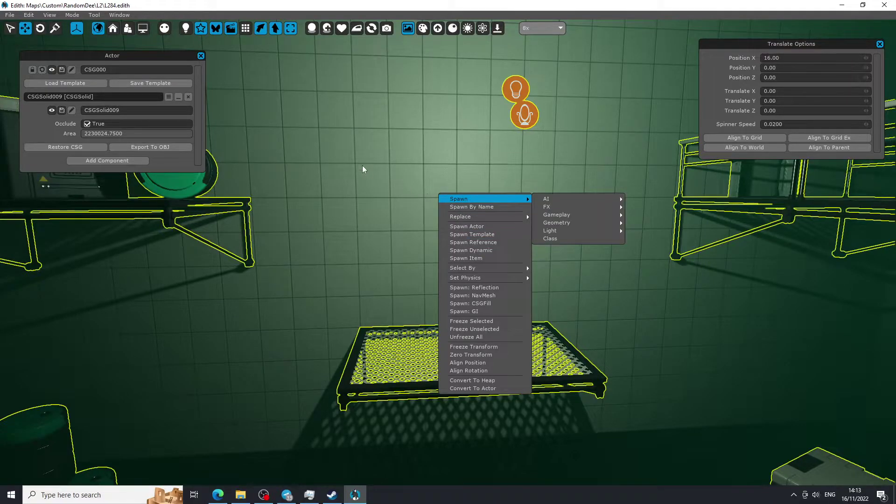
click(93, 148)
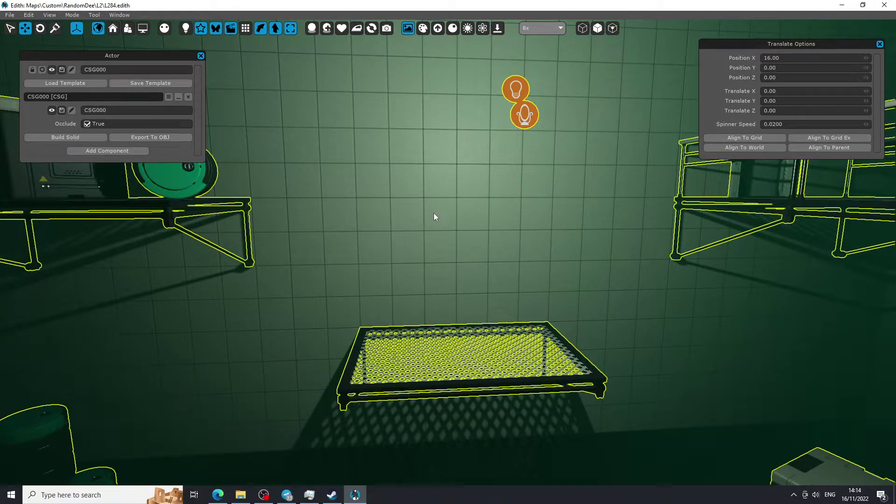
right_drag(440, 214, 441, 214)
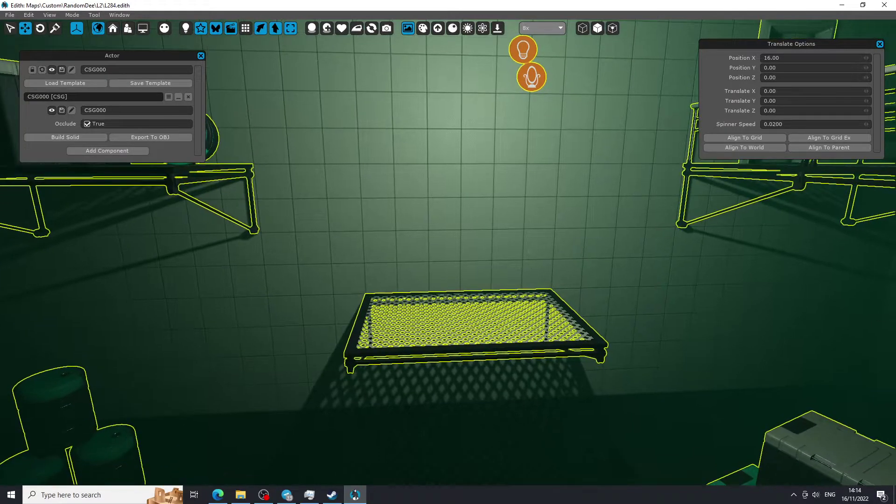
right_click(443, 181)
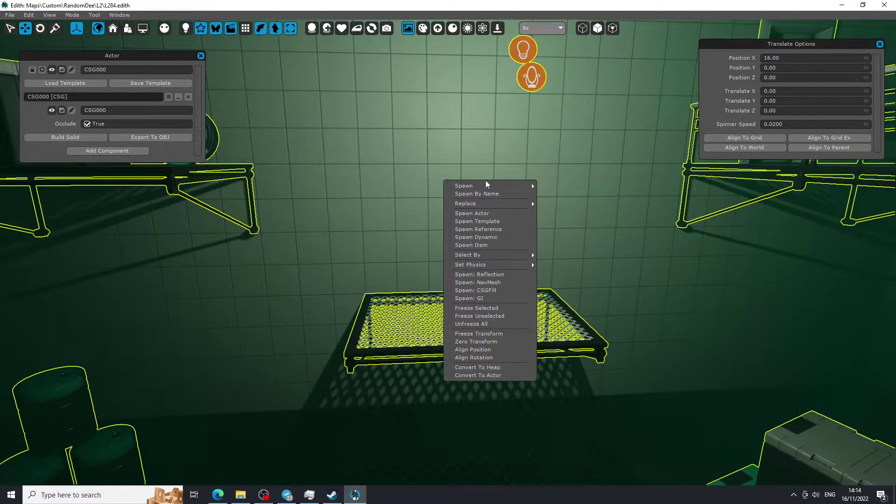
click(502, 221)
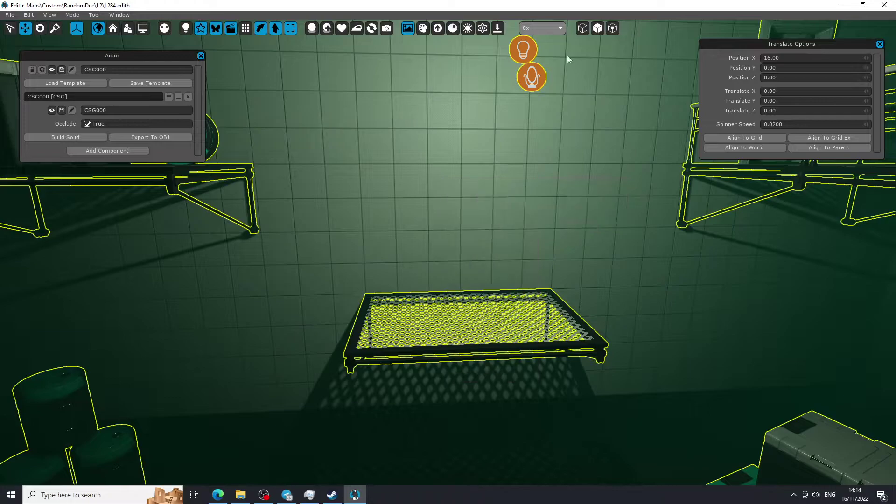
Make a square recess in the wall above the shelf by pushing the wall face inward to X 704.
click(587, 25)
click(135, 70)
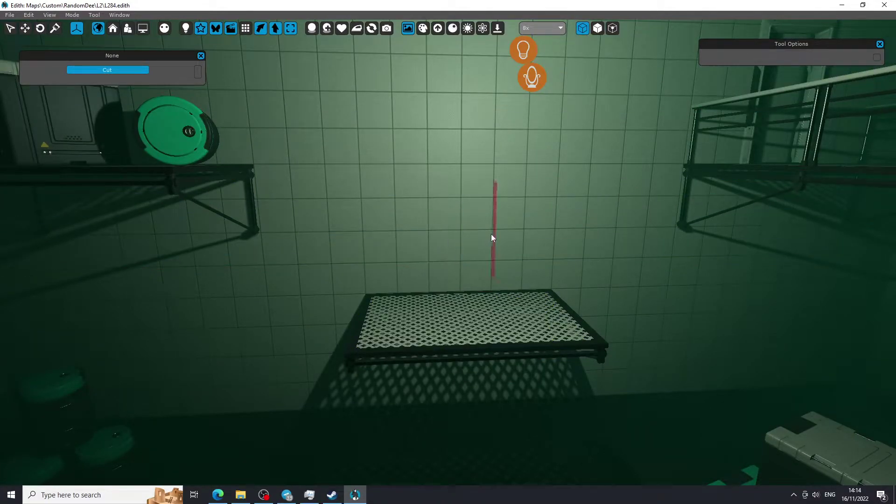
click(583, 28)
click(597, 28)
click(475, 223)
right_drag(475, 223, 516, 214)
drag(520, 209, 496, 208)
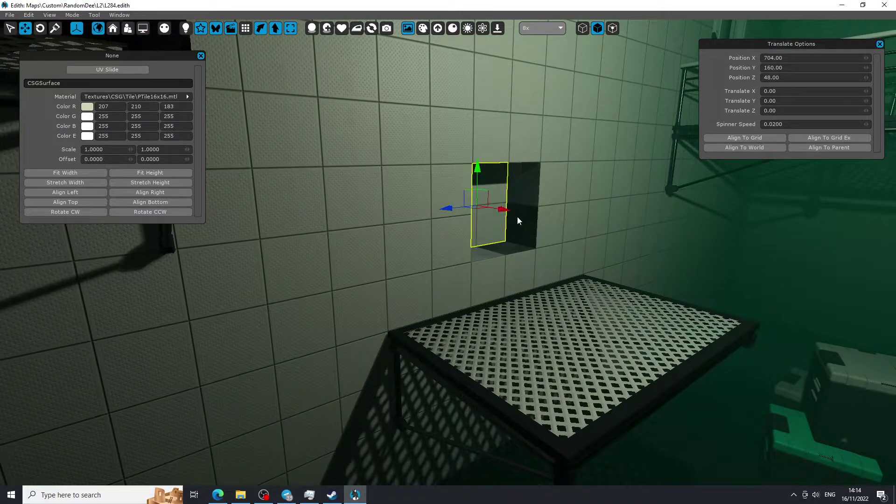
key(Escape)
Paint the inner side faces of the wall recess with the dark colour 25, 25, 25.
right_drag(517, 216, 535, 222)
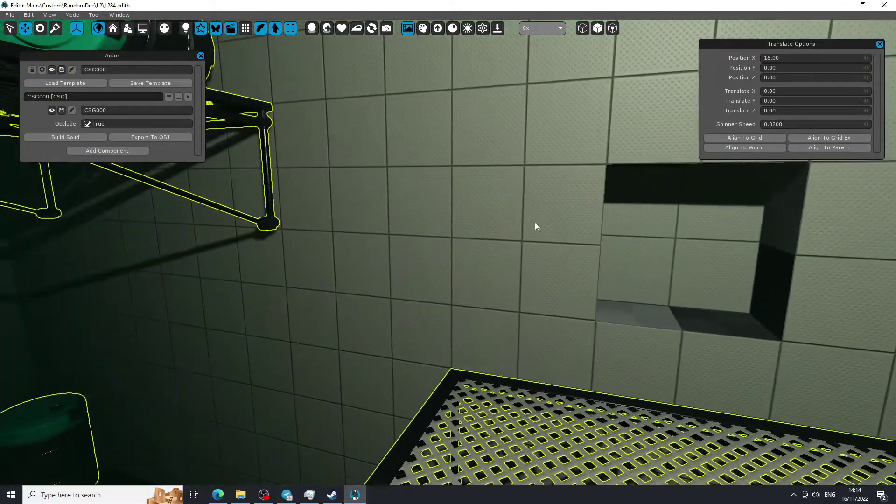
click(55, 29)
mouse_move(236, 176)
right_down()
mouse_move(252, 196)
mouse_move(261, 327)
mouse_move(233, 163)
mouse_move(397, 37)
right_up()
middle_click(237, 175)
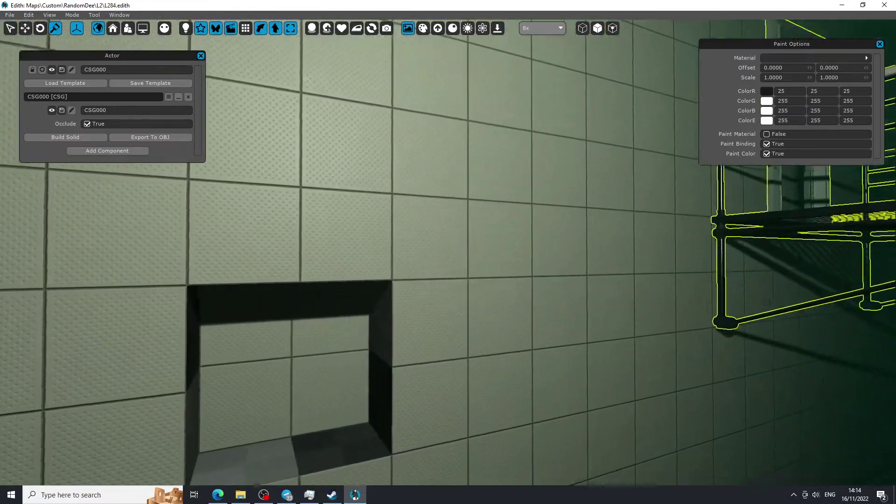
mouse_move(280, 156)
right_down()
mouse_move(196, 243)
mouse_move(177, 214)
right_up()
click(385, 133)
click(460, 243)
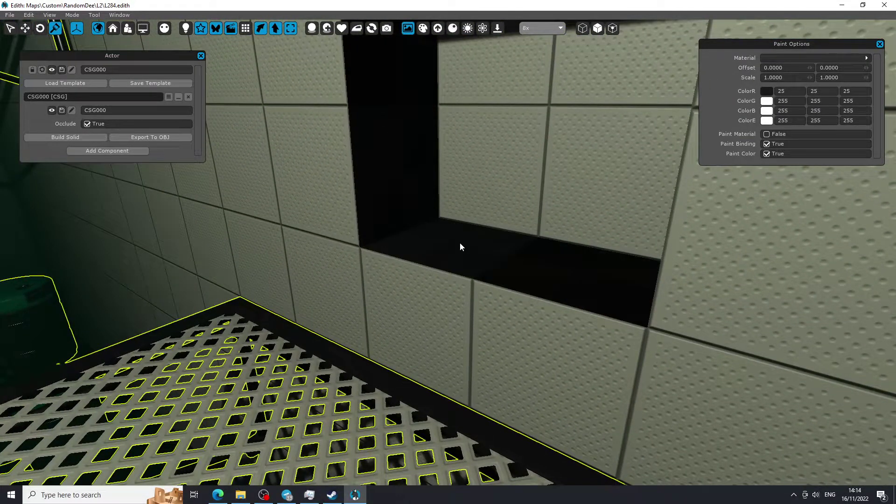
Enable material painting, sample the PTile16x16.mtl material and apply it to the recess's inner side faces.
key(a)
right_drag(460, 243, 446, 204)
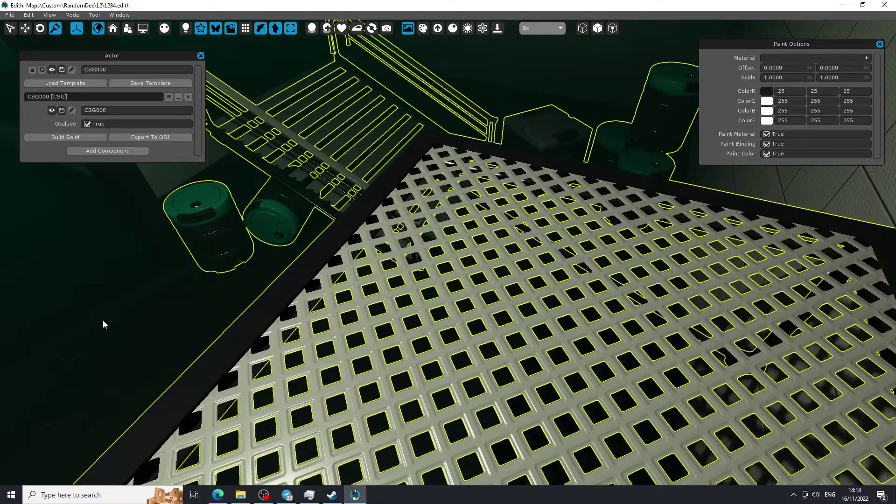
right_drag(103, 324, 274, 282)
click(348, 185)
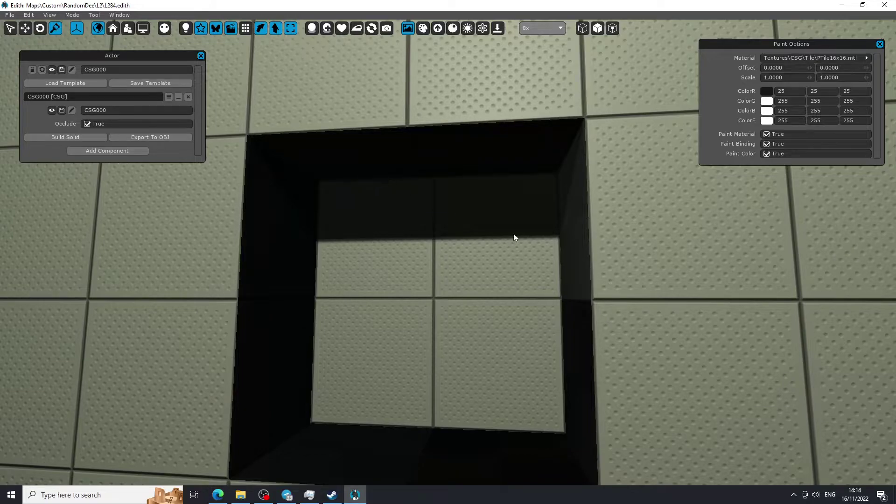
click(575, 332)
right_drag(444, 419, 472, 458)
key(s)
key(w)
key(a)
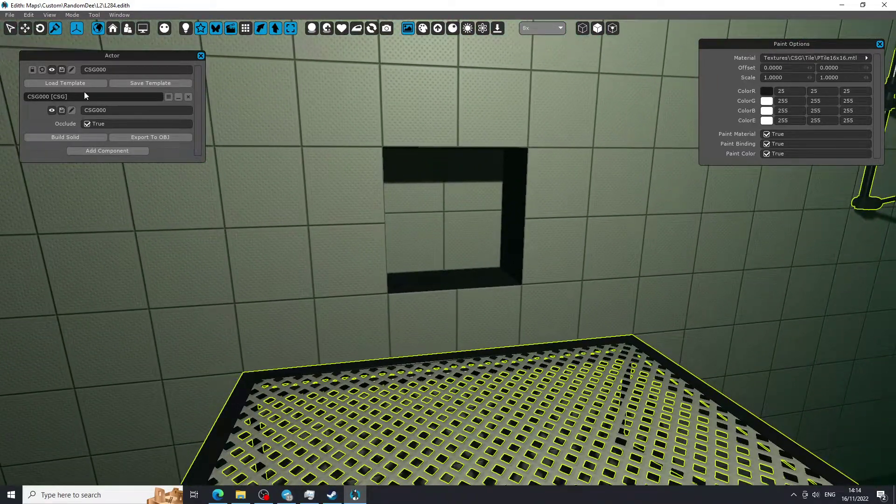
Spawn the FormFrame16.templ template from Templates\Deco\Frames at the wall recess.
click(25, 28)
right_click(427, 277)
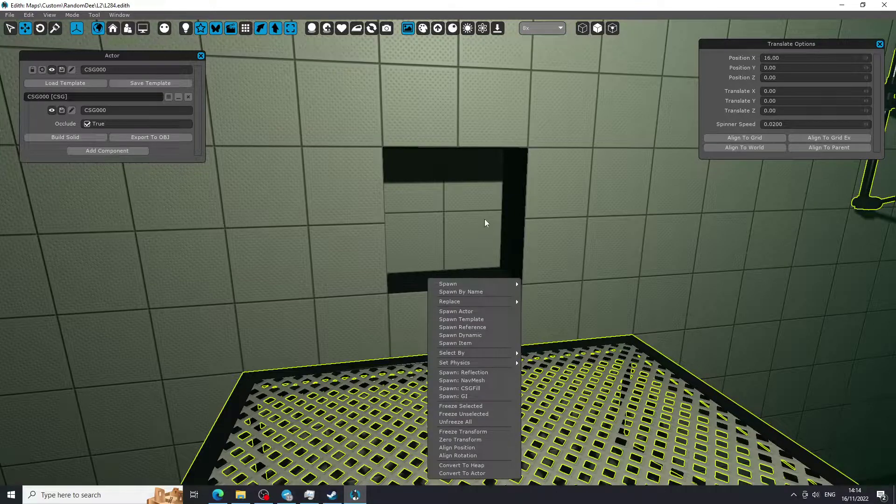
click(498, 319)
double_click(102, 149)
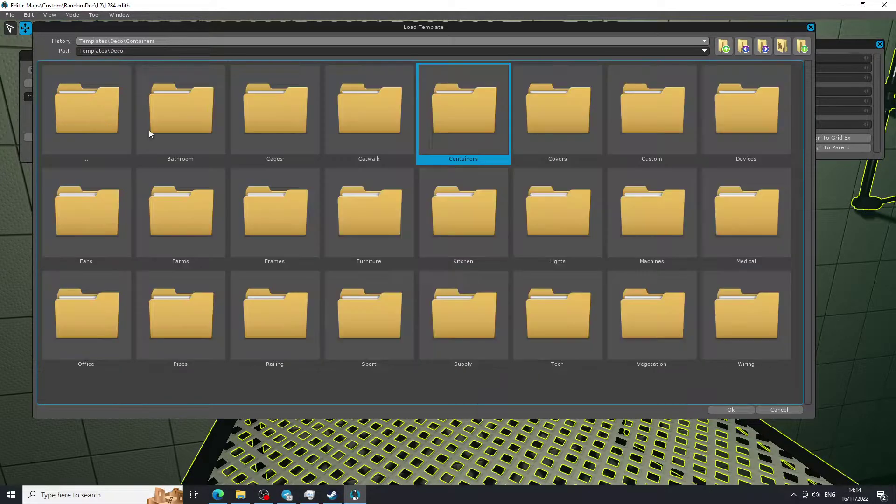
double_click(103, 122)
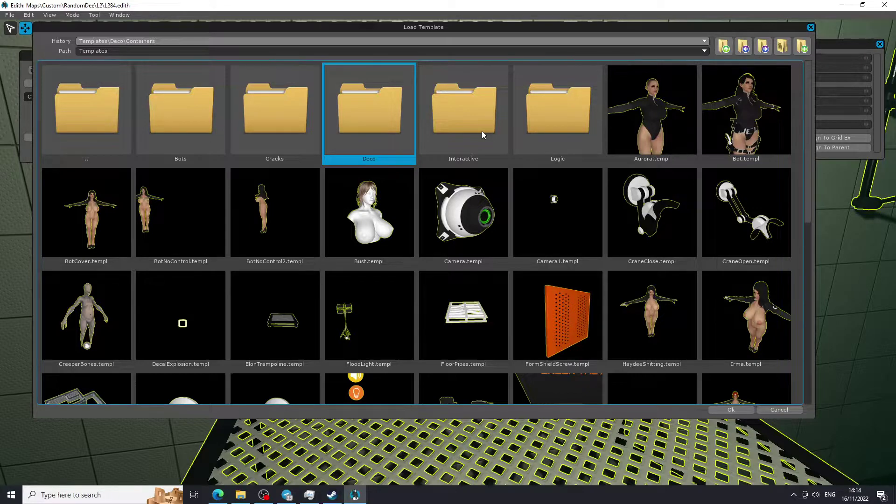
double_click(359, 127)
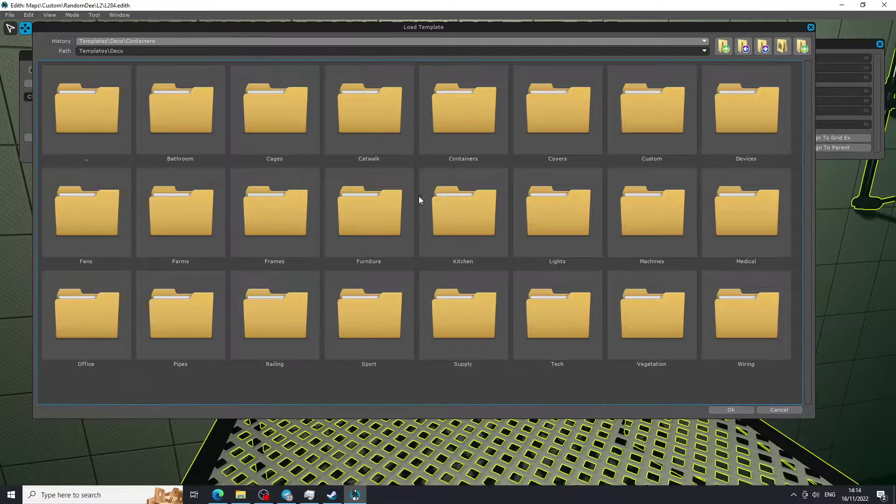
double_click(259, 226)
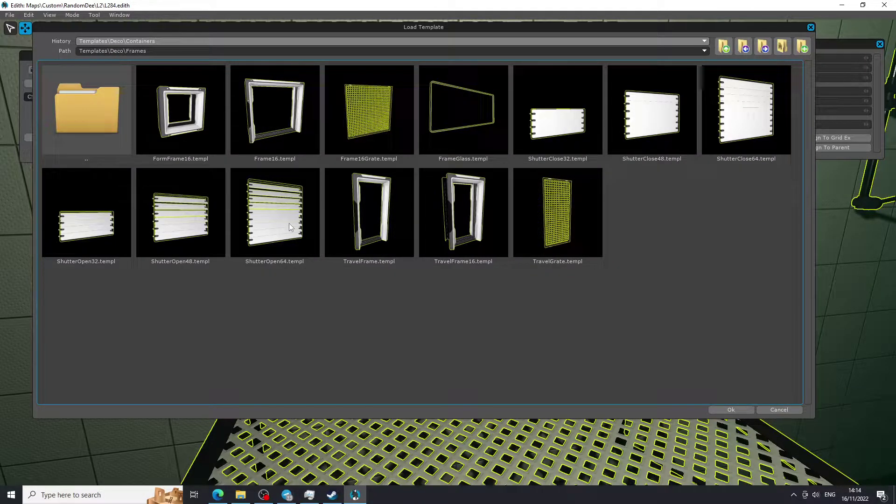
click(202, 108)
double_click(201, 108)
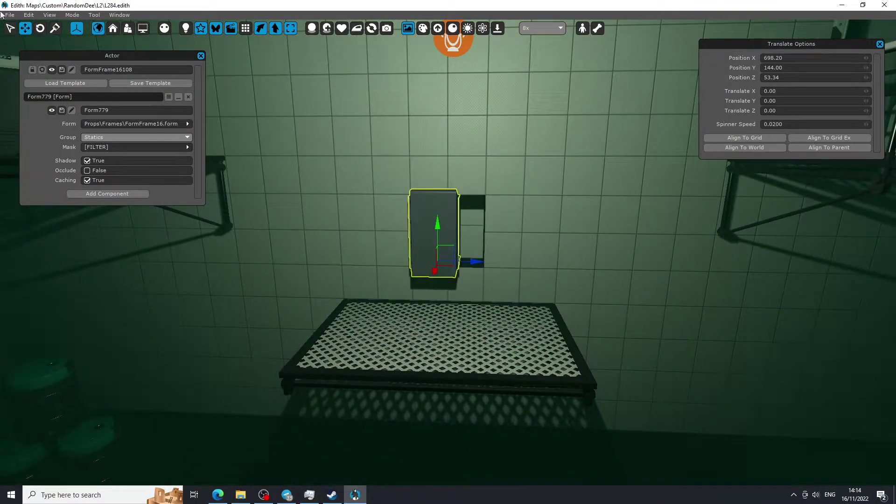
Rotate the frame to face the room and align it to the grid over the recess at X 696, Y 144, Z 48.
click(41, 28)
mouse_move(474, 270)
mouse_down()
mouse_move(406, 265)
mouse_move(413, 255)
mouse_move(468, 261)
mouse_up()
click(29, 30)
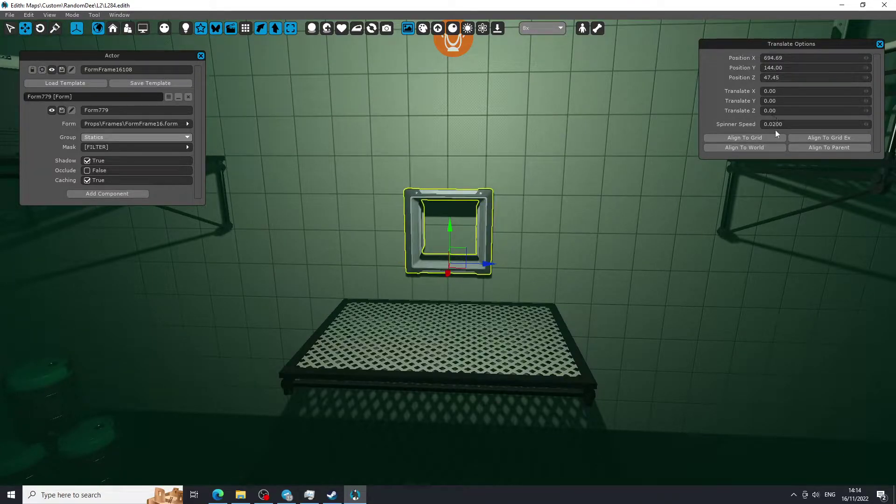
click(766, 139)
click(550, 193)
right_drag(550, 193, 529, 178)
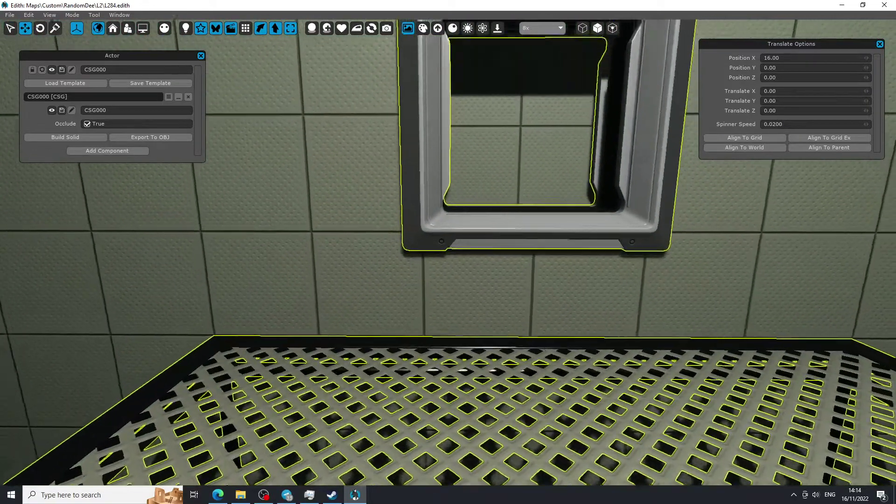
scroll(550, 193, down, 8)
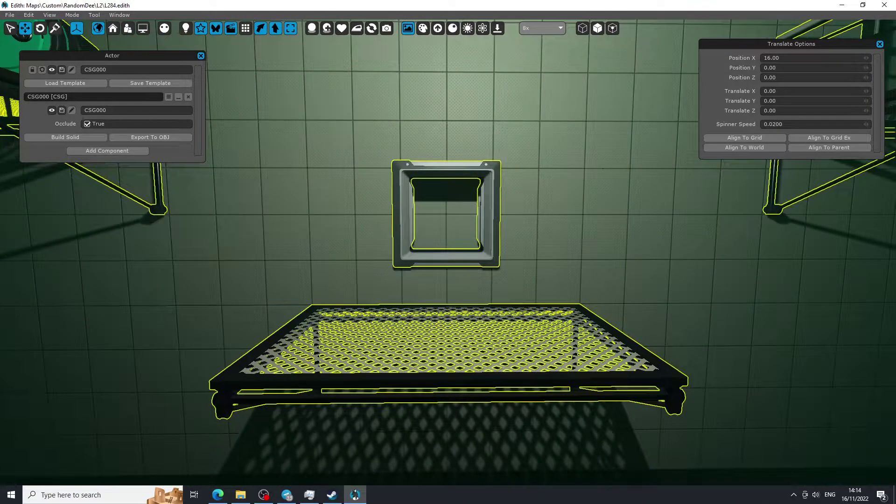
key(a)
Widen the frame by moving the two bones on one side out to about Z 78 and aligning them to the grid.
click(493, 182)
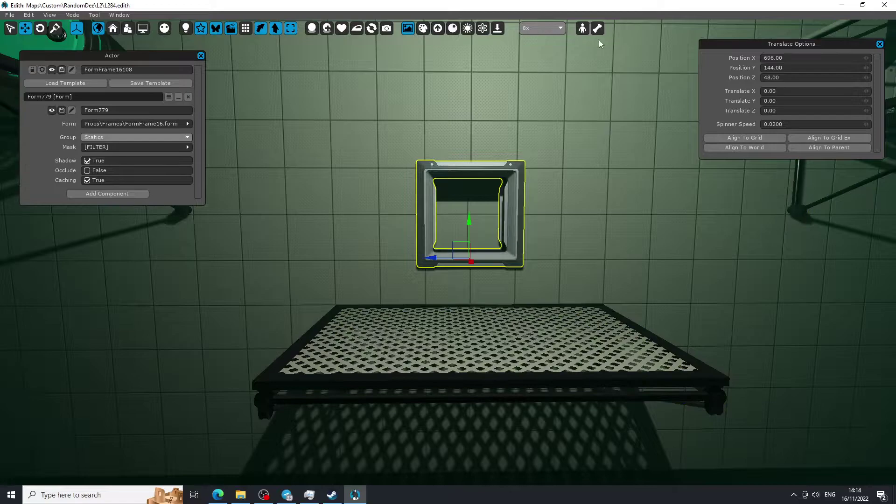
click(599, 28)
drag(447, 292, 409, 159)
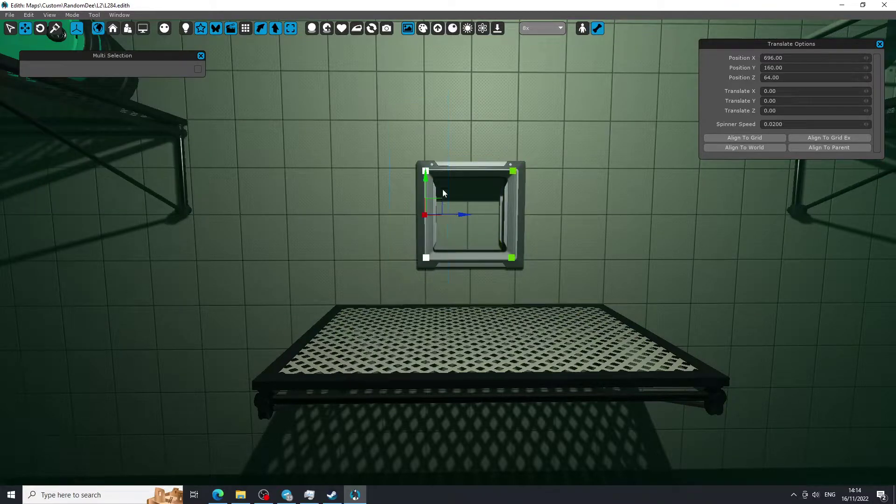
drag(458, 214, 418, 215)
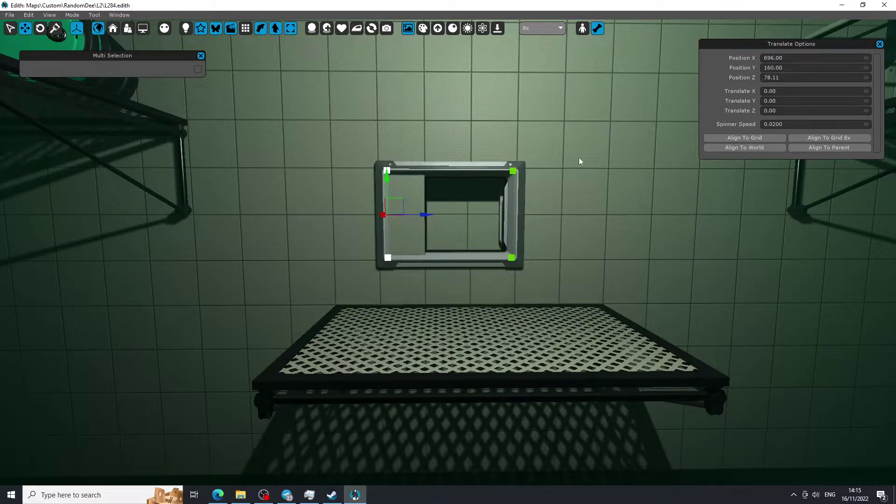
click(766, 139)
Widen the frame on its other side by moving the two bones there out to about Z 16 and aligning them to the grid.
click(592, 260)
drag(429, 84, 430, 86)
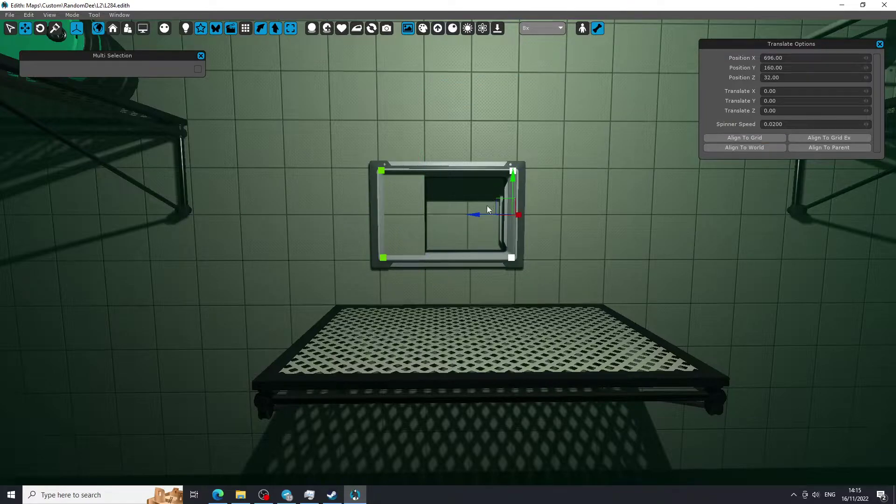
drag(495, 212, 540, 212)
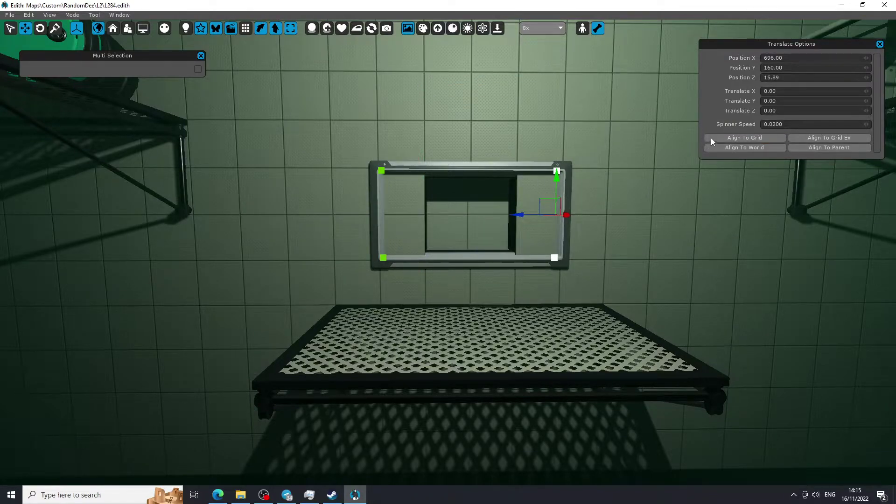
click(628, 183)
Heighten the frame by raising its two upper bones to about Y 191 and aligning them to the grid.
drag(328, 104, 327, 99)
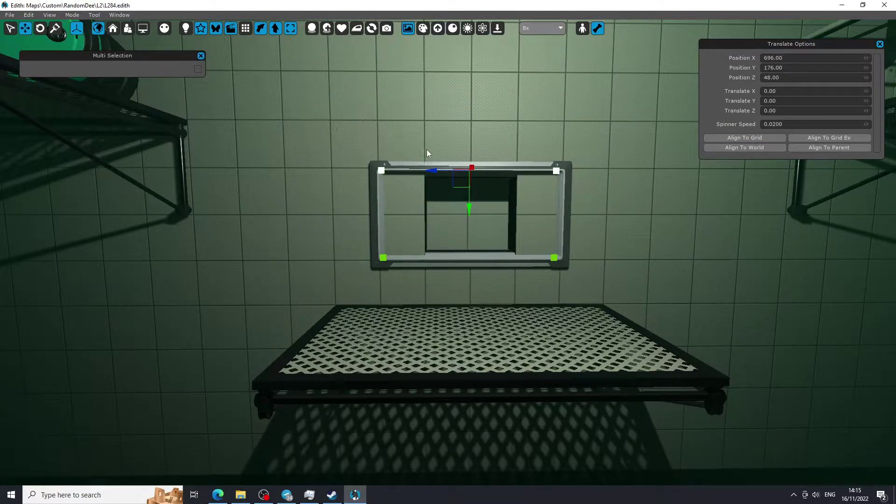
drag(467, 197, 467, 155)
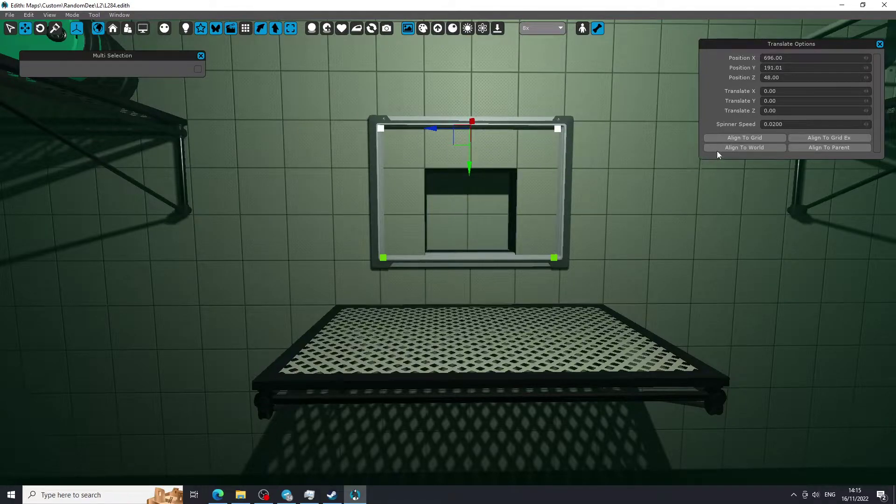
click(733, 139)
click(614, 127)
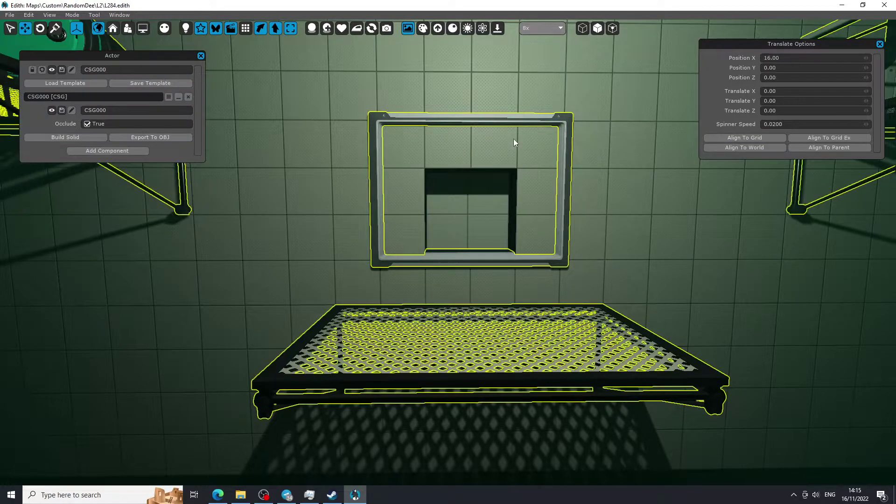
Cut the wall surface along the enlarged frame so the area inside it forms separate faces.
click(583, 27)
click(129, 69)
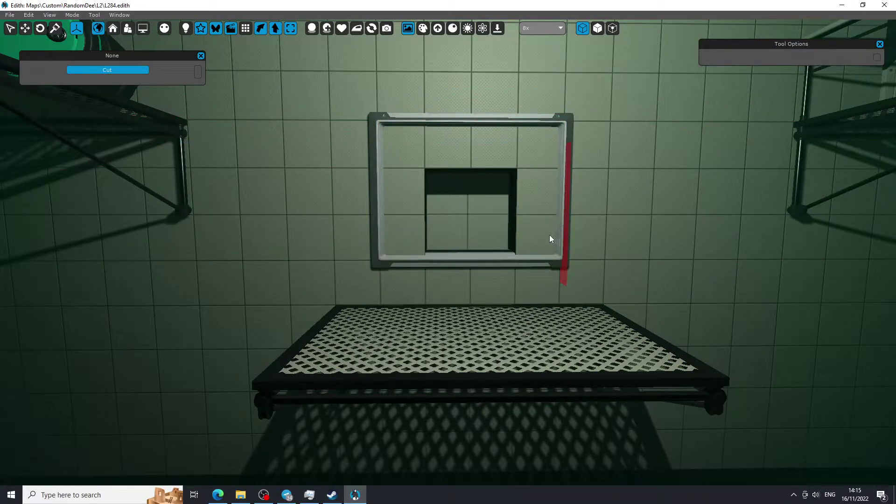
click(584, 28)
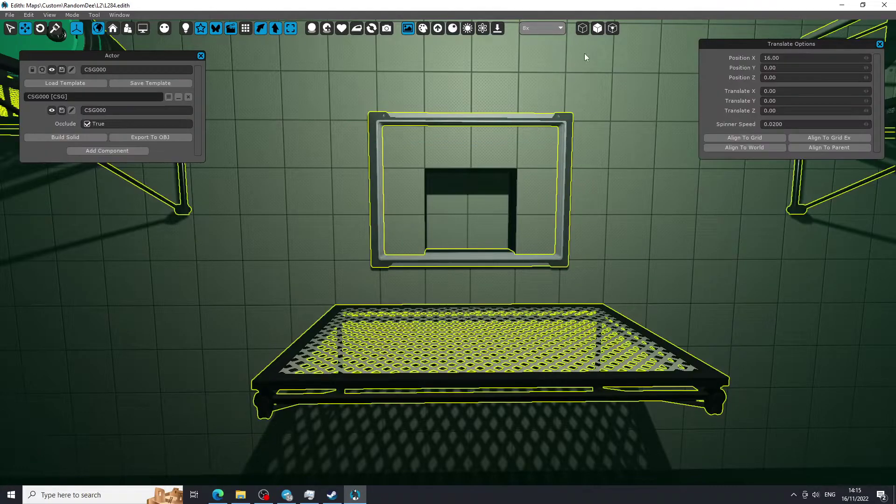
Select the wall faces inside the frame around the recess and push them back to widen the recess to the frame's size.
click(597, 28)
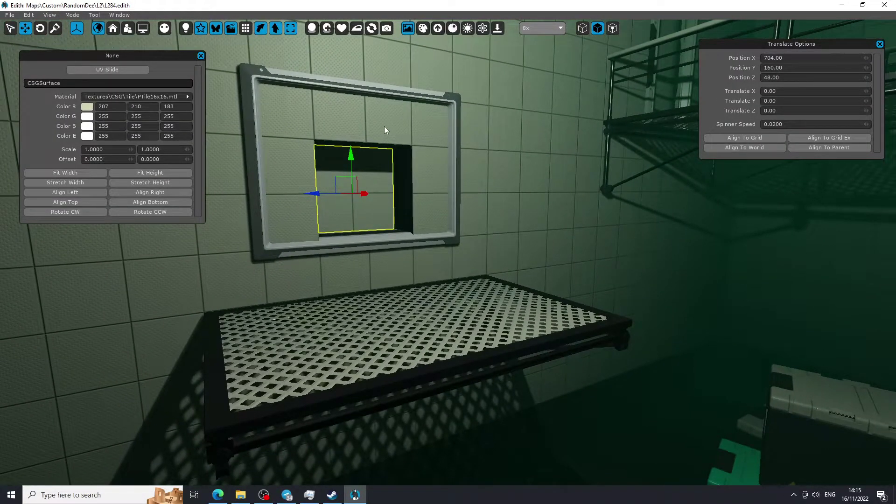
click(384, 128)
ctrl+click(312, 181)
ctrl+click(419, 178)
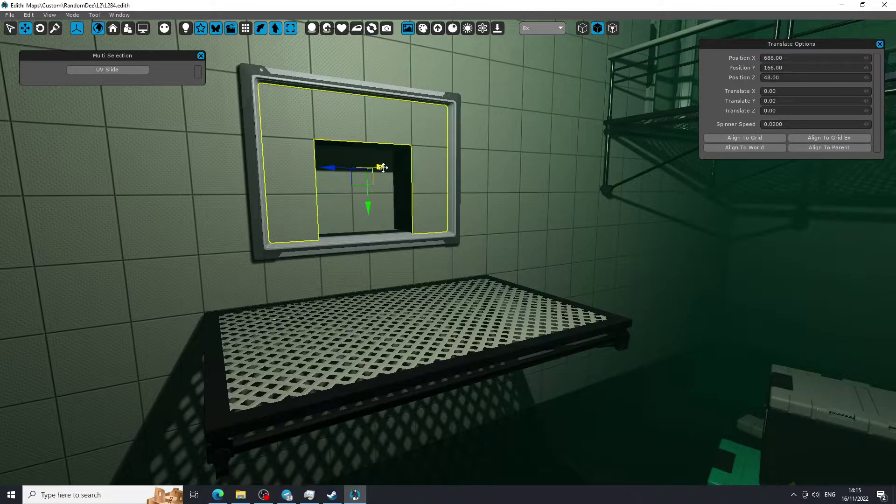
drag(382, 167, 363, 166)
key(Escape)
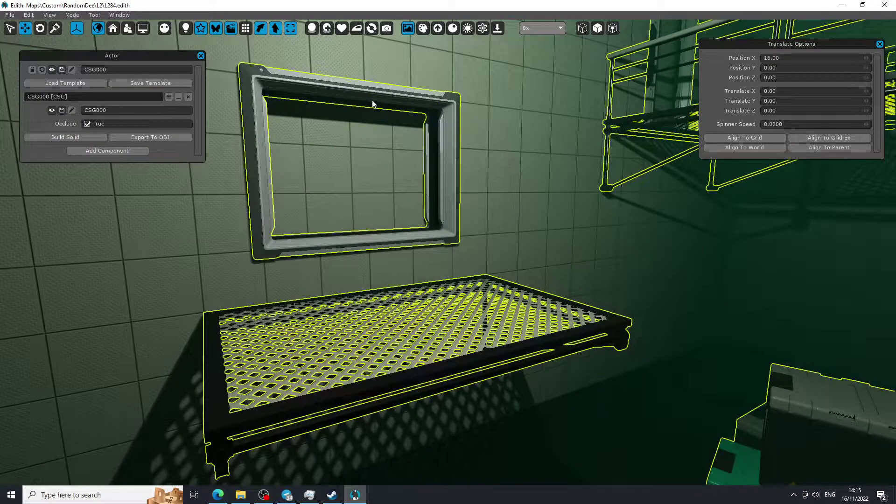
Sample the door frame's colors, disable material painting and apply the colors to the frame around the recess.
click(55, 29)
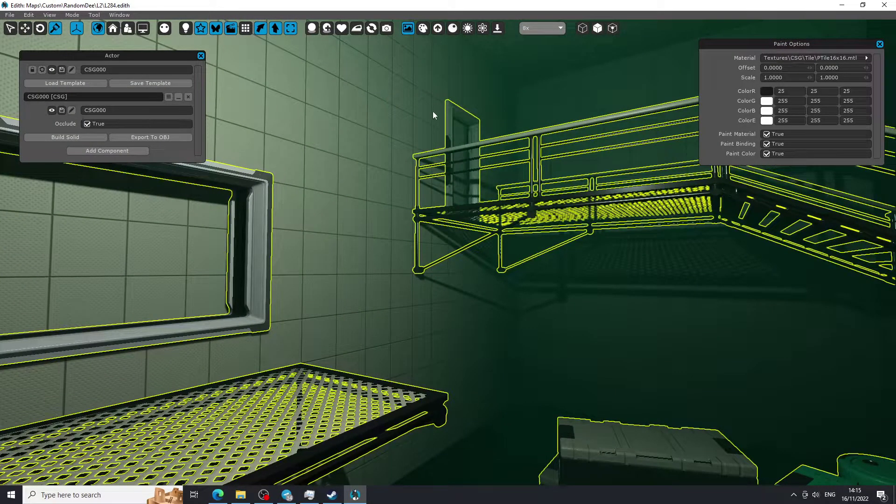
click(449, 119)
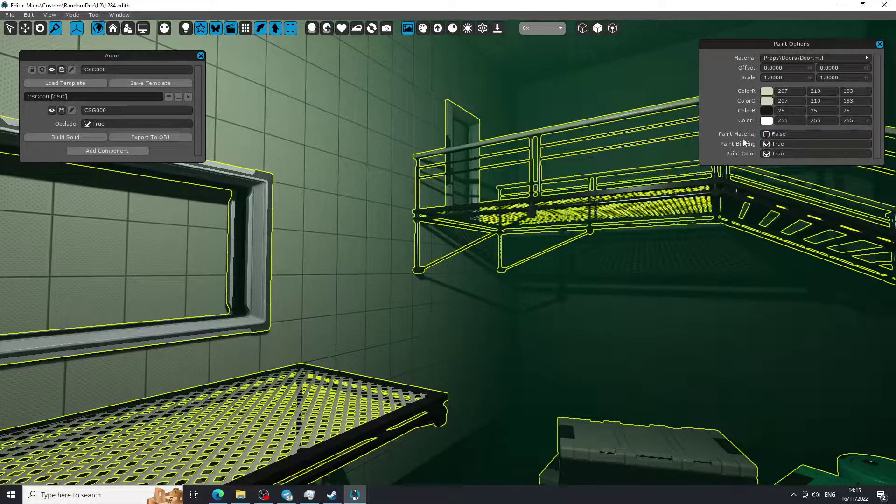
click(256, 240)
mouse_move(256, 240)
right_down()
mouse_move(304, 245)
mouse_move(262, 240)
right_up()
right_drag(319, 241, 355, 241)
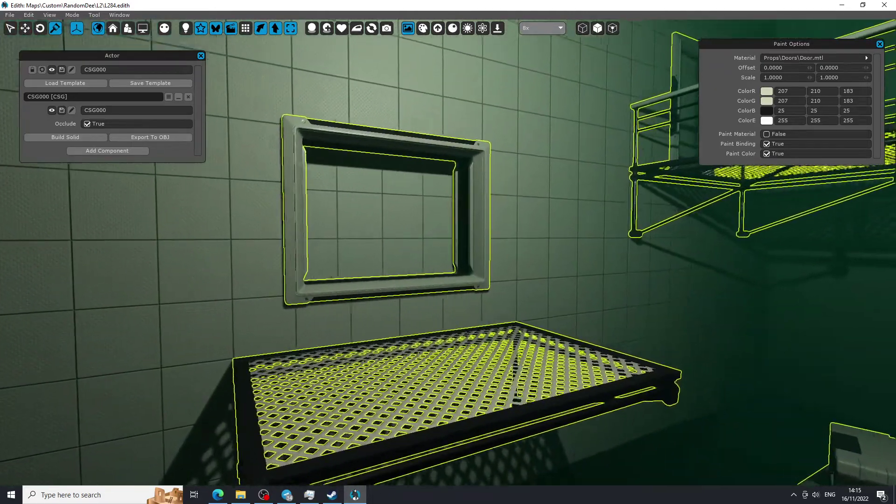
click(25, 28)
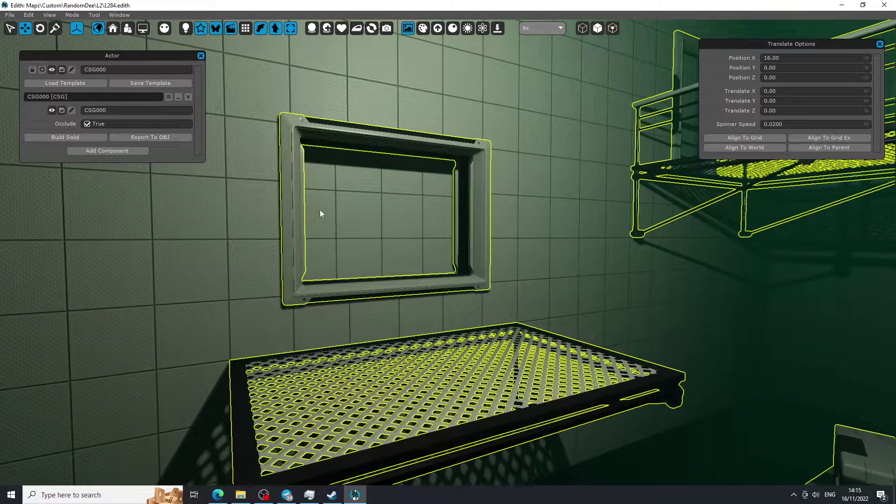
right_click(349, 209)
click(418, 250)
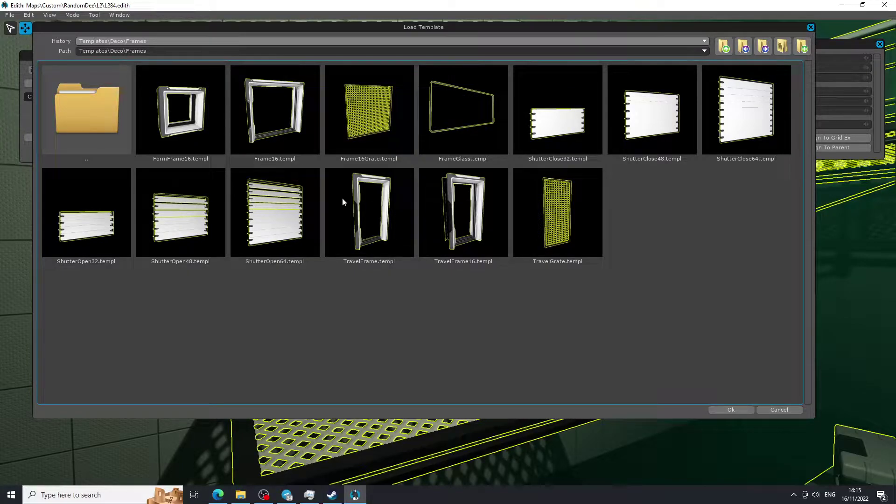
double_click(103, 106)
key(Escape)
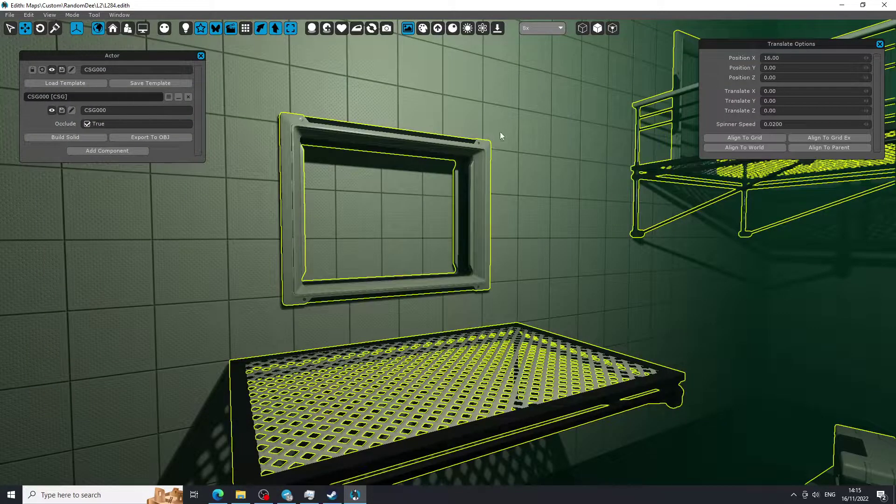
Paint the back surface of the recess dark with ColorR 25, 25, 25.
click(55, 28)
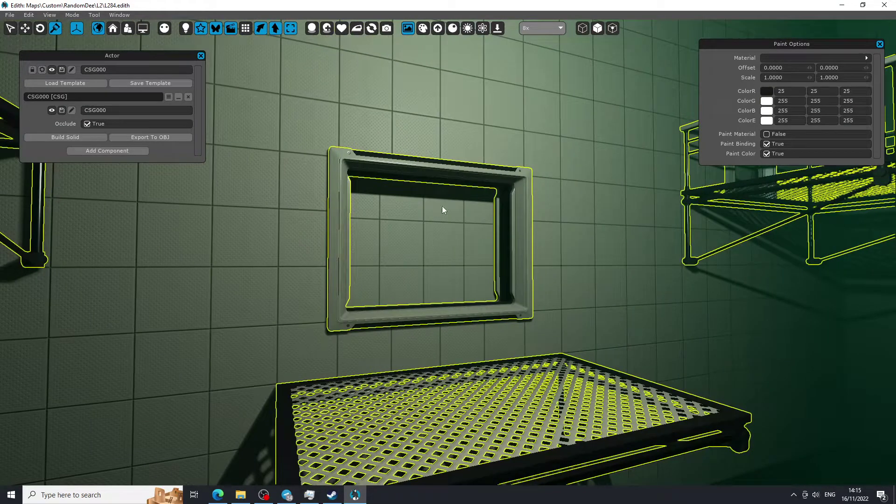
mouse_move(443, 210)
mouse_down()
mouse_move(462, 253)
mouse_move(404, 210)
mouse_move(495, 270)
mouse_up()
right_drag(495, 270, 266, 180)
click(26, 28)
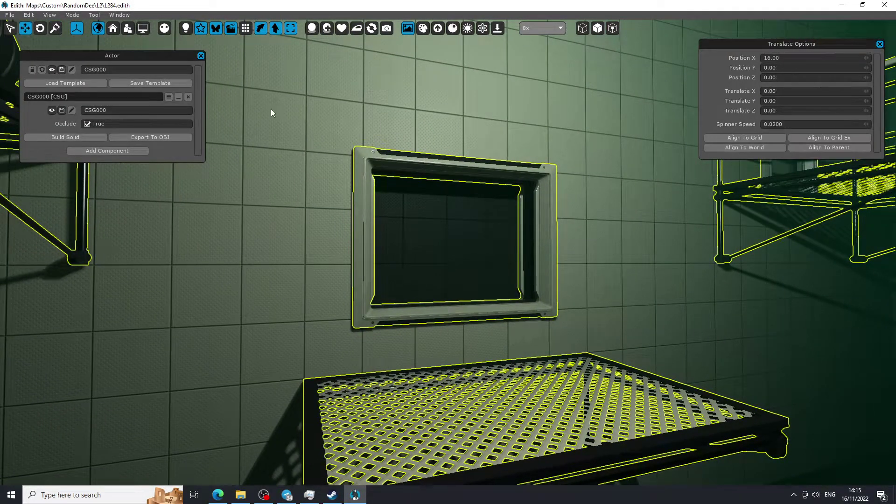
Spawn the ShutterOpen48.templ template from Templates\Deco\Frames at the framed recess.
right_drag(272, 110, 363, 175)
right_click(424, 93)
click(498, 136)
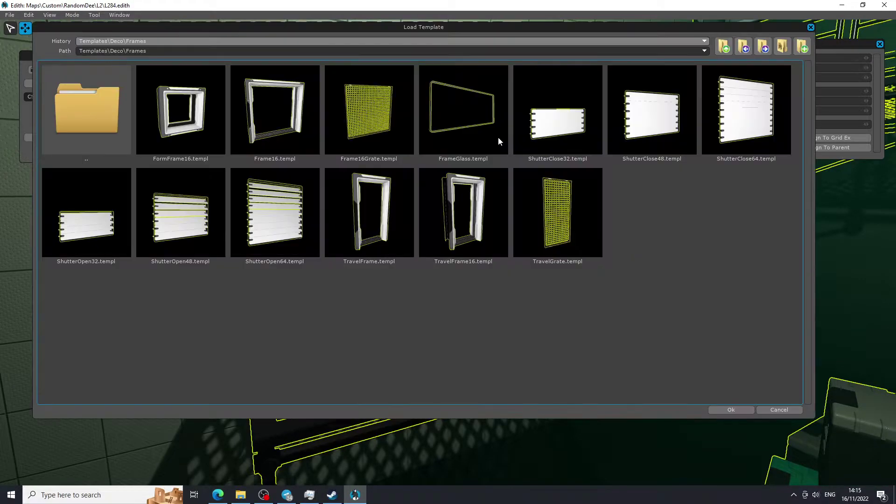
double_click(195, 231)
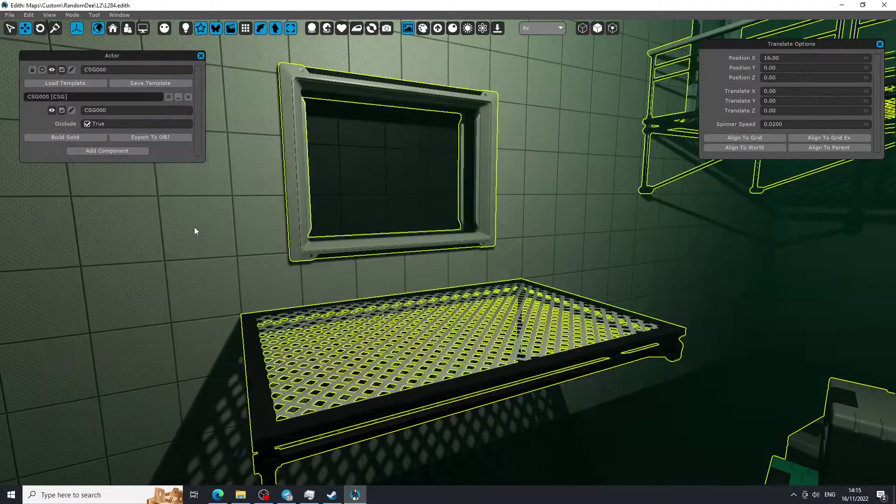
Rotate the shutter to face the room, move it into the frame at about X 694, Y 144, Z 48 and align it to the grid.
drag(423, 137, 423, 291)
click(40, 28)
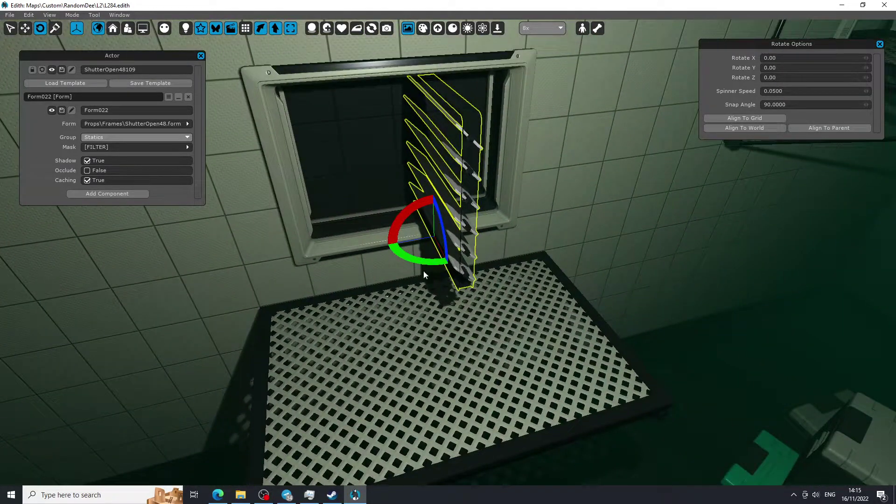
drag(424, 272, 367, 249)
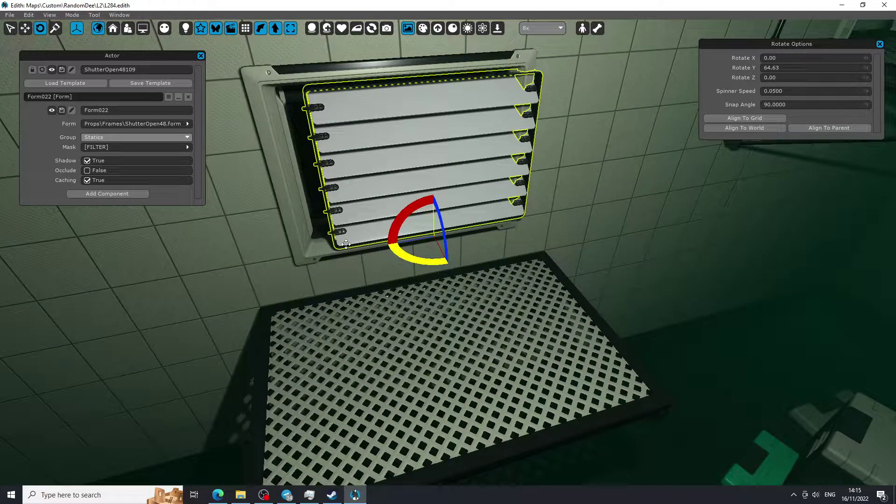
click(25, 28)
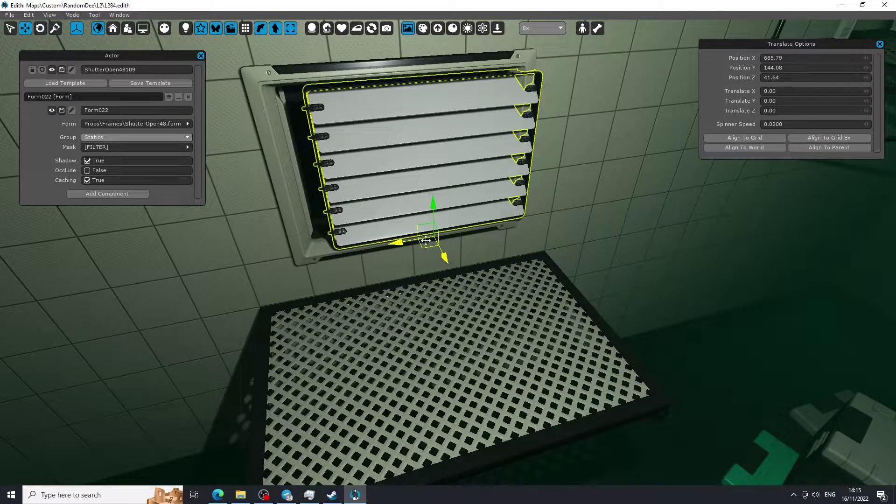
mouse_move(426, 240)
mouse_down()
mouse_move(432, 260)
mouse_move(410, 234)
mouse_move(415, 244)
mouse_up()
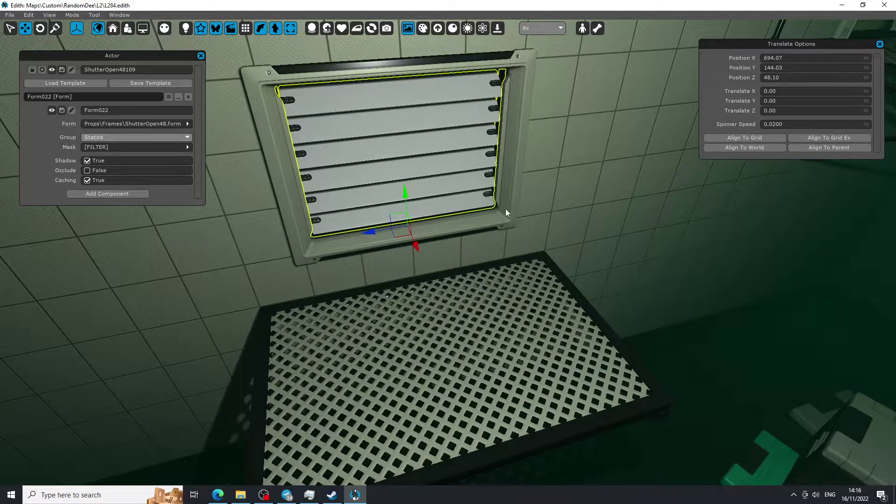
click(749, 139)
click(580, 147)
Set ColorR and ColorG to the dark gray 32, 32, 32 and paint the shutter with them.
key(w)
right_drag(580, 147, 602, 91)
key(s)
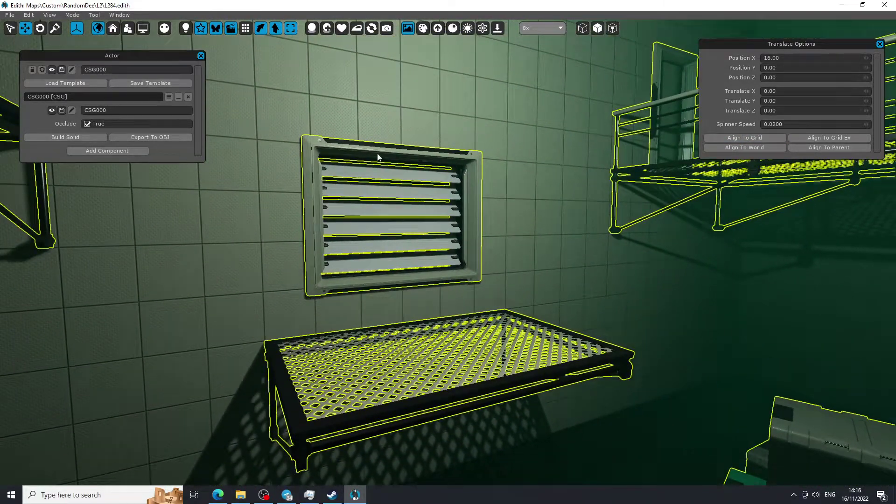
click(54, 28)
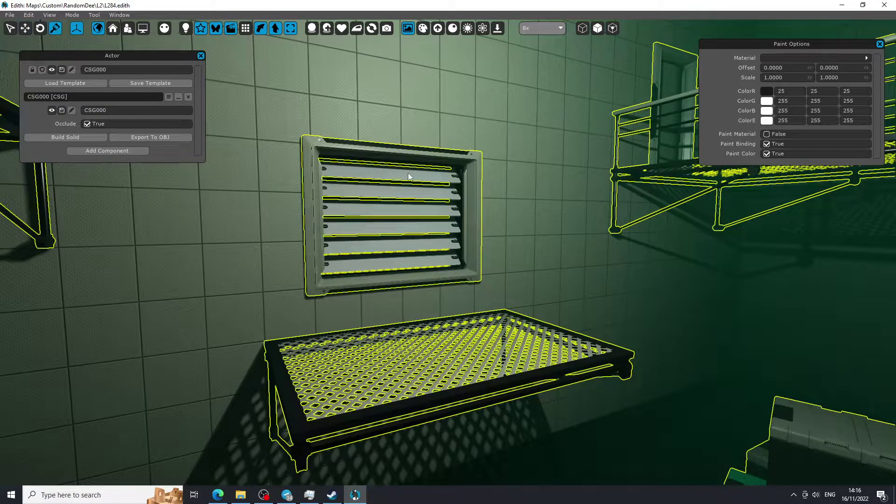
click(766, 91)
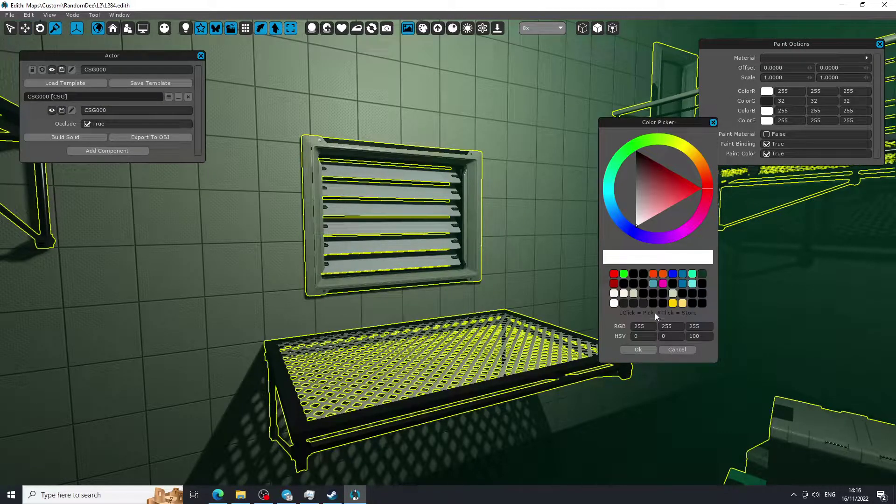
click(644, 303)
click(638, 350)
click(346, 231)
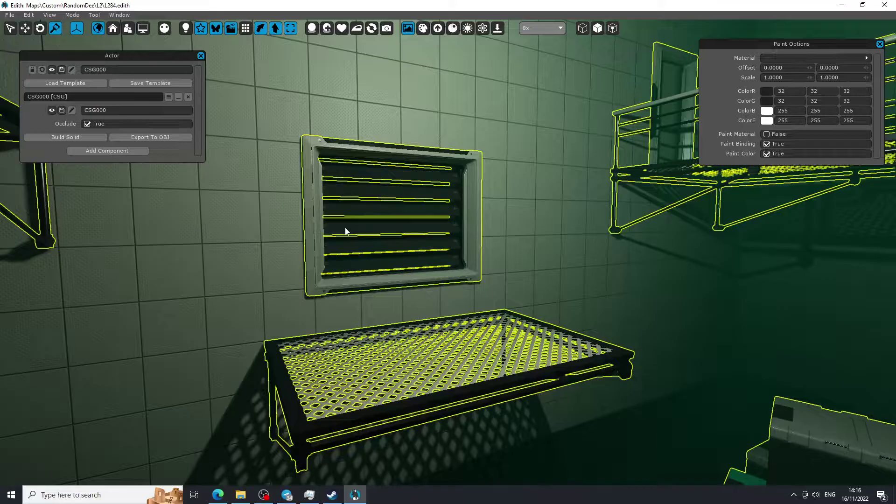
Spawn the Container32x32x16.templ template from Templates\Deco\Containers above the wall shelf.
mouse_move(347, 233)
right_down()
mouse_move(340, 220)
mouse_move(420, 243)
mouse_move(392, 239)
mouse_move(406, 262)
mouse_move(369, 275)
mouse_move(340, 263)
mouse_move(410, 239)
right_up()
right_click(379, 238)
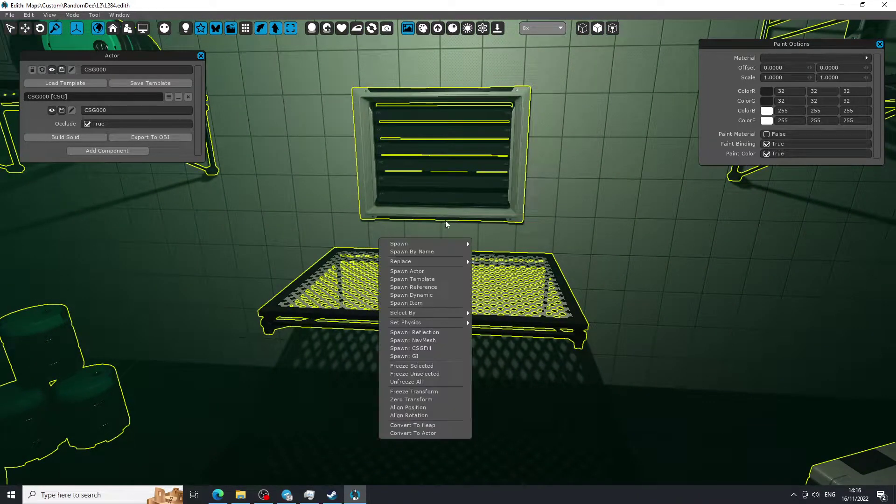
click(443, 280)
click(74, 104)
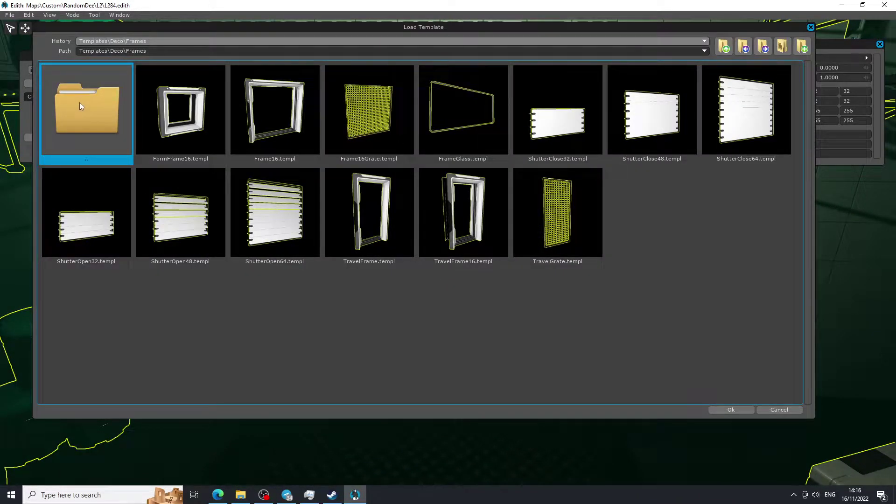
double_click(79, 102)
double_click(451, 121)
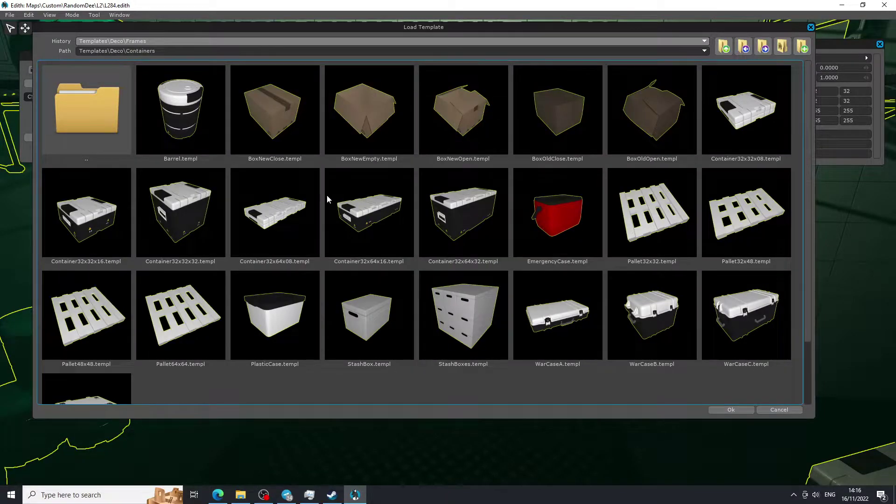
double_click(95, 221)
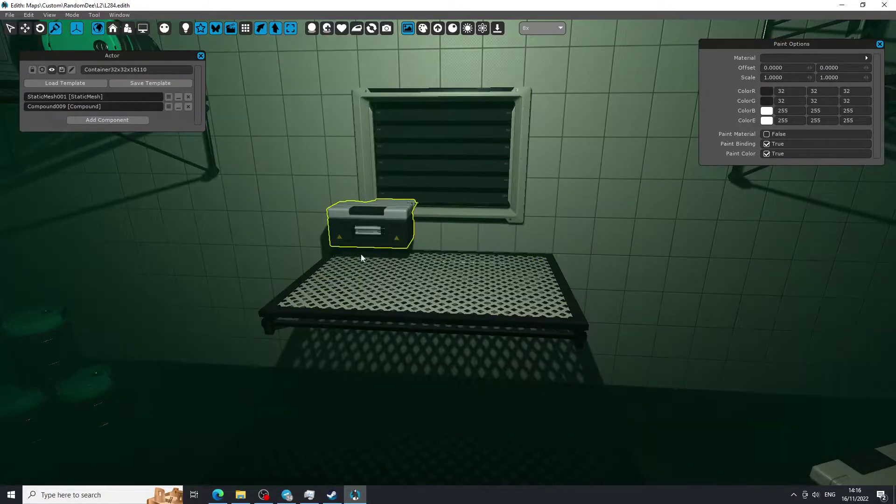
Move the container onto one end of the wall shelf and place a duplicate of it on the other end.
click(26, 28)
drag(372, 250, 343, 275)
key(space)
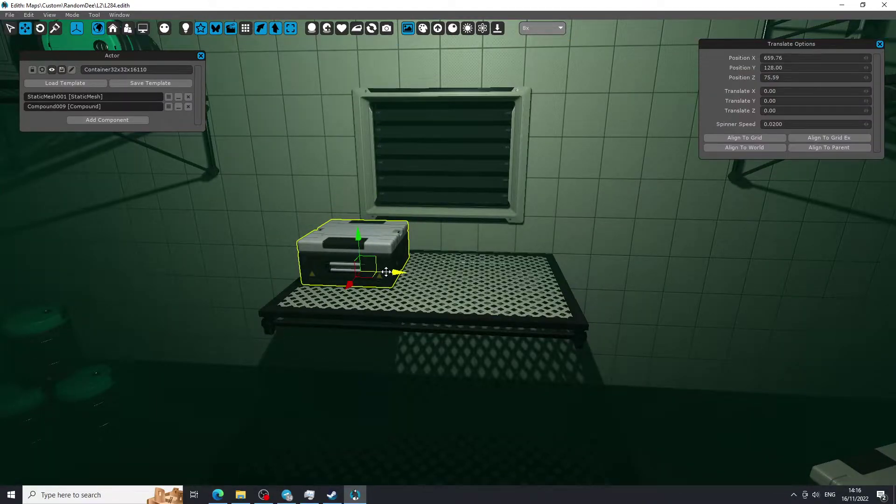
shift+drag(386, 272, 529, 297)
drag(471, 276, 492, 300)
Rotate the first container on the shelf about 19 degrees around the Y axis.
click(40, 29)
drag(386, 284, 369, 287)
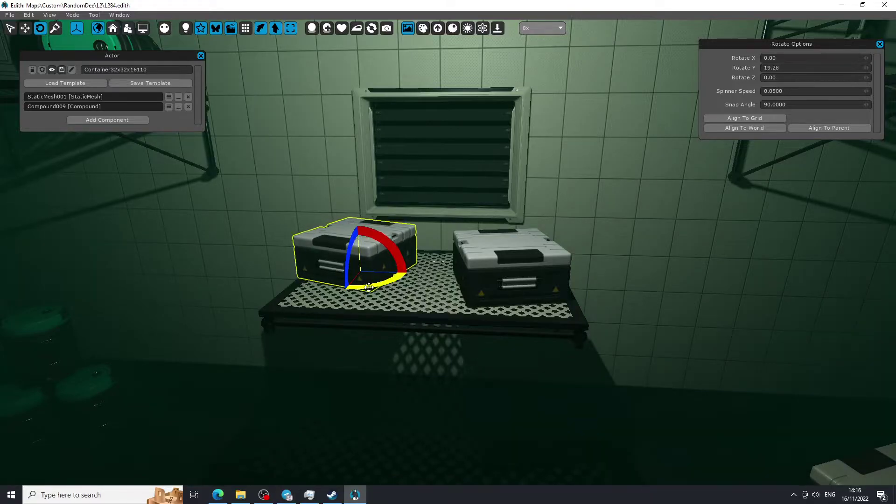
key(s)
right_drag(429, 279, 465, 279)
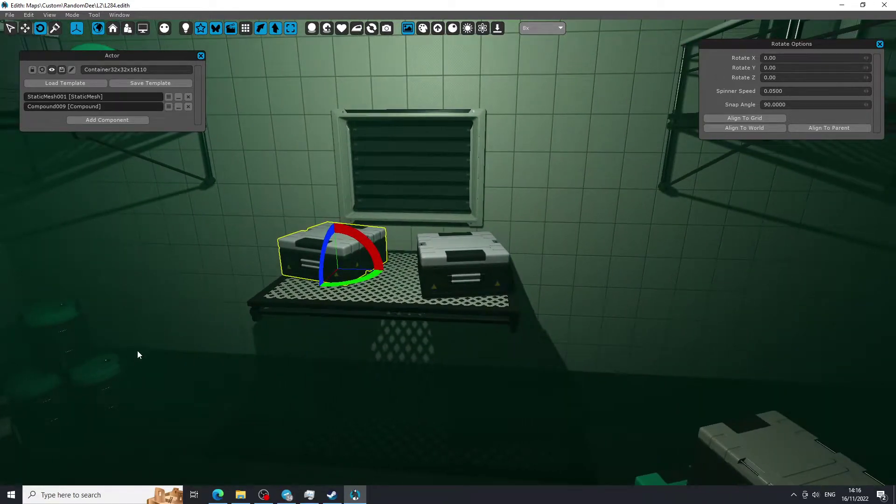
Duplicate a floor barrel and place the copy on top of the unrotated container on the wall shelf.
click(73, 329)
click(25, 28)
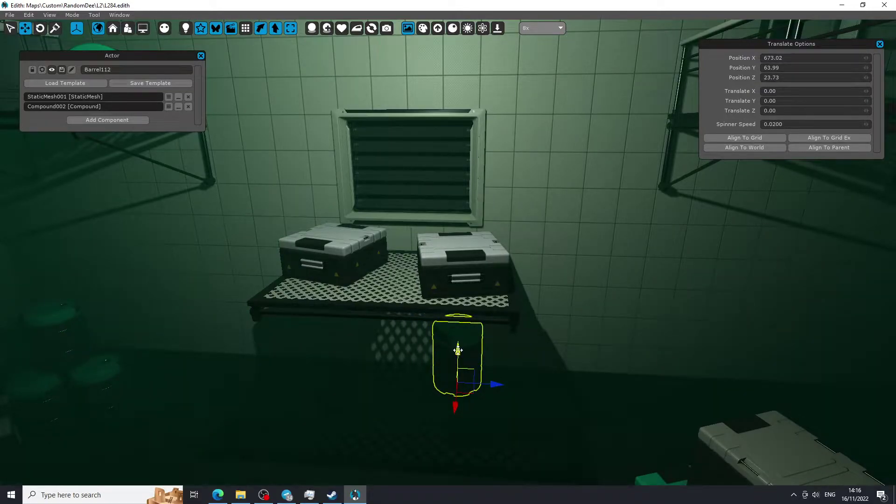
drag(457, 350, 492, 196)
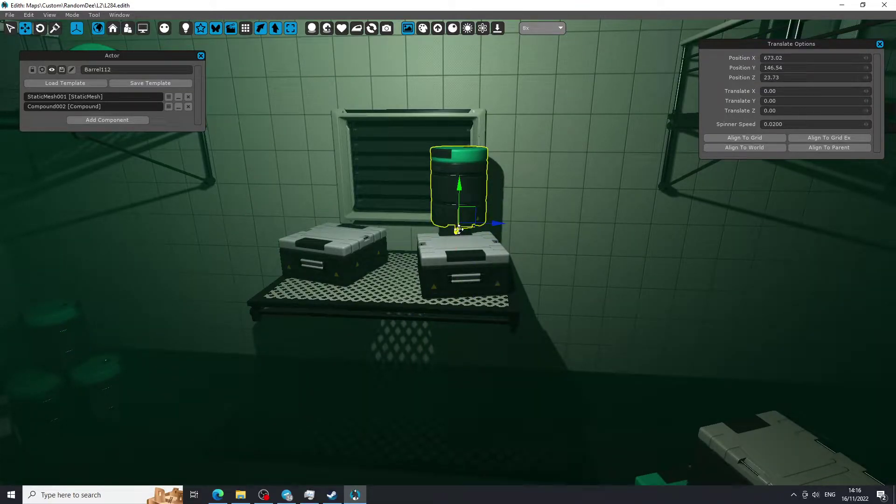
drag(457, 230, 507, 232)
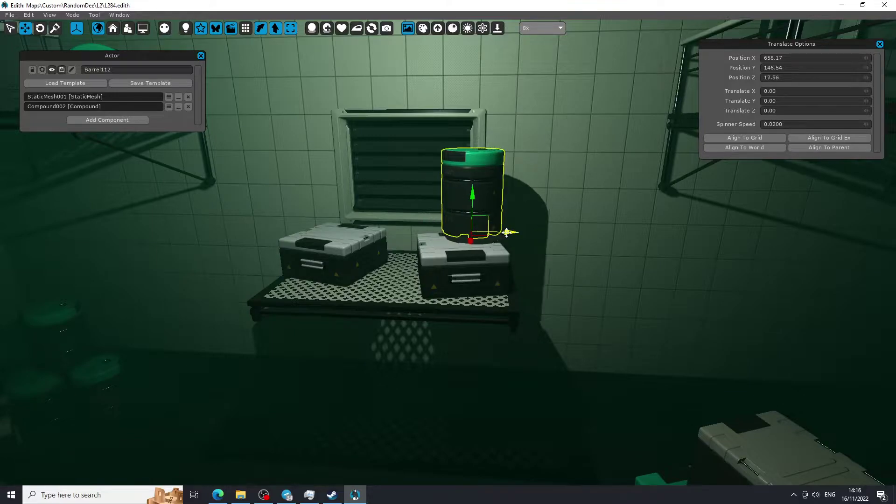
key(space)
click(567, 217)
right_drag(567, 217, 670, 259)
Paint the container under the barrel with off-white ColorG 207, 210, 183 and the rotated container with green ColorG 11, 246, 171.
click(55, 29)
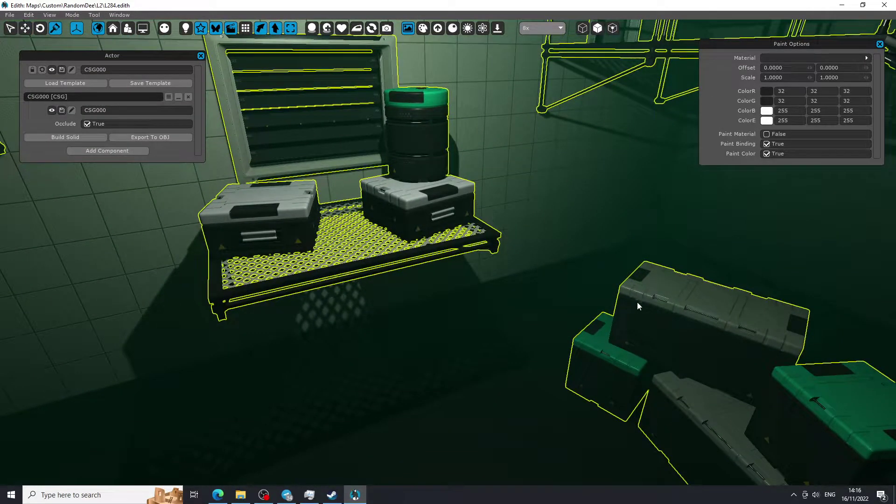
right_drag(410, 204, 590, 379)
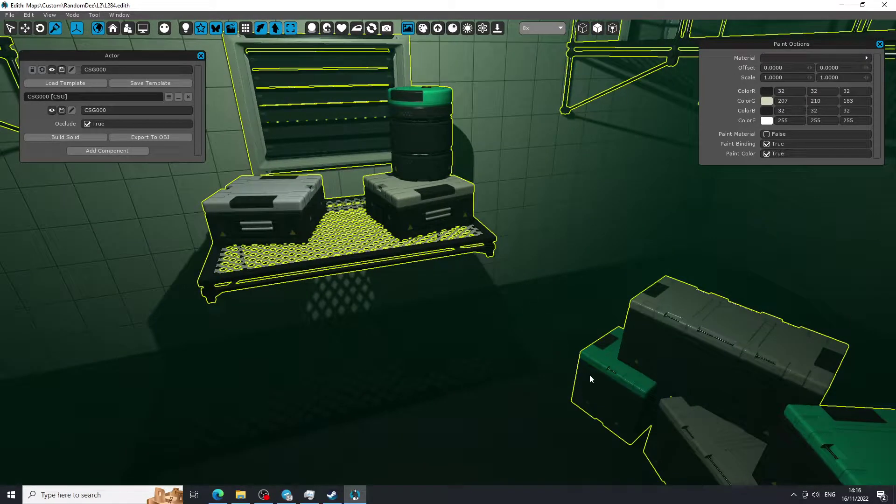
right_drag(344, 214, 318, 217)
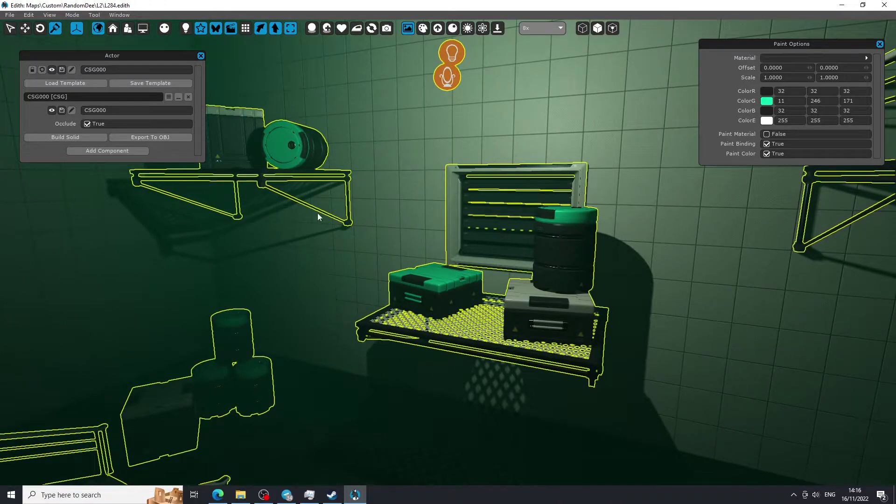
Stack two duplicates of the green container on top of it, dropping each onto the one below at heights Y 144 and 160.
click(25, 28)
click(419, 283)
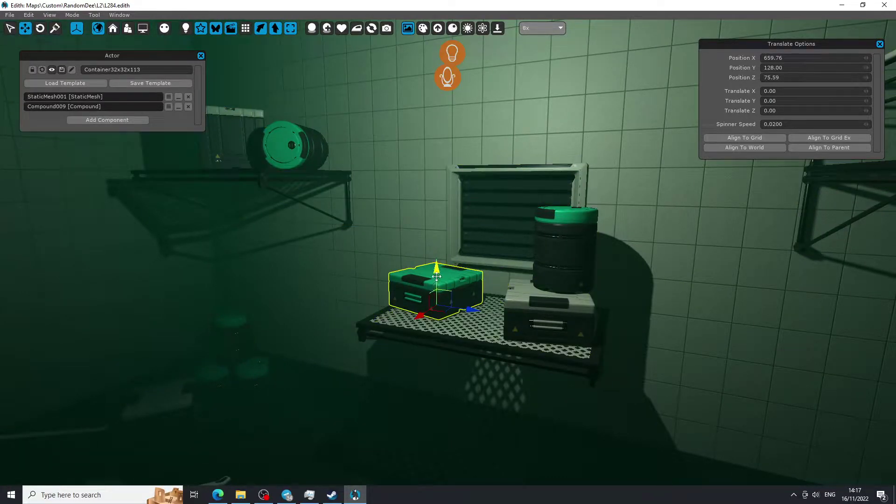
shift+drag(436, 276, 413, 286)
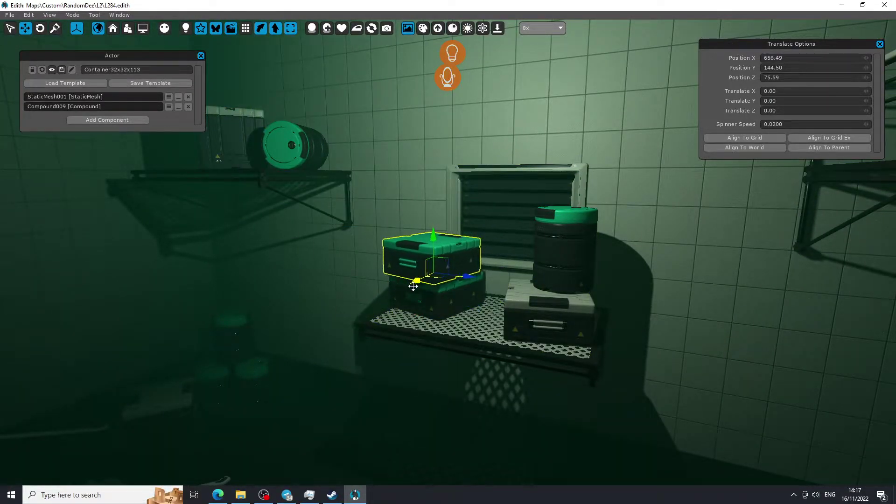
shift+drag(432, 238, 431, 203)
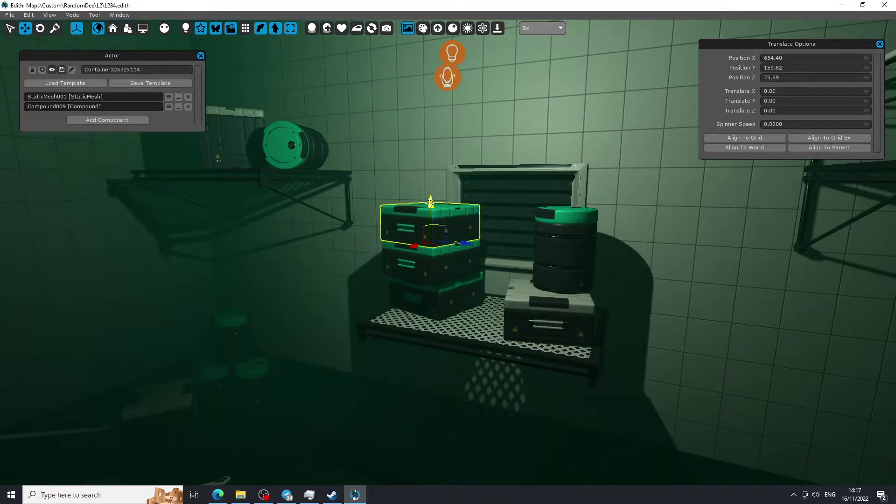
click(432, 268)
key(End)
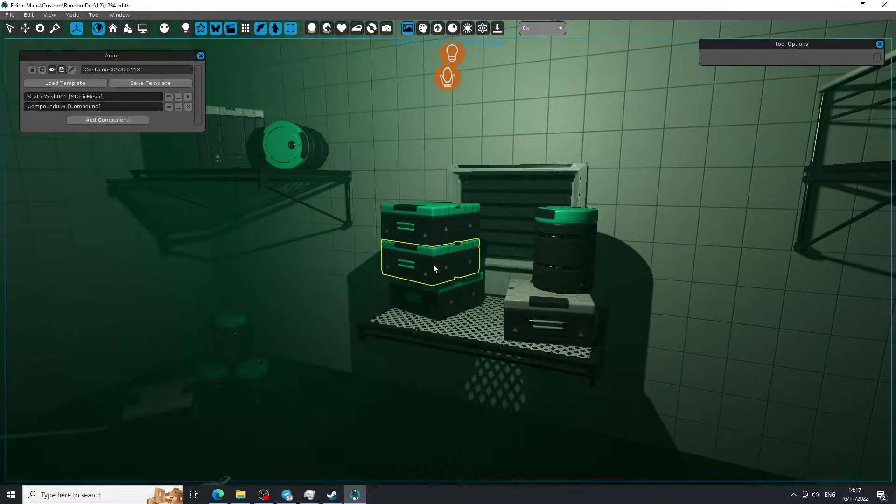
click(432, 230)
key(End)
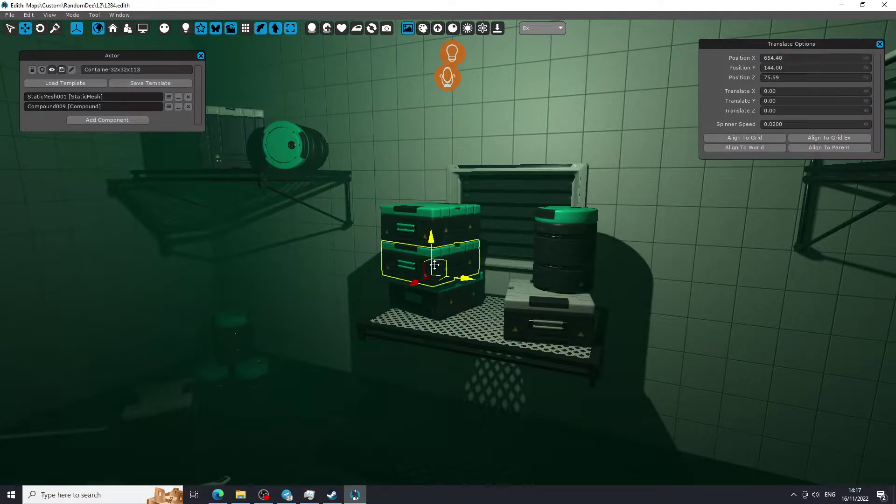
Rotate the stacked green containers slightly around the vertical axis and offset them from each other for an uneven stack.
click(40, 29)
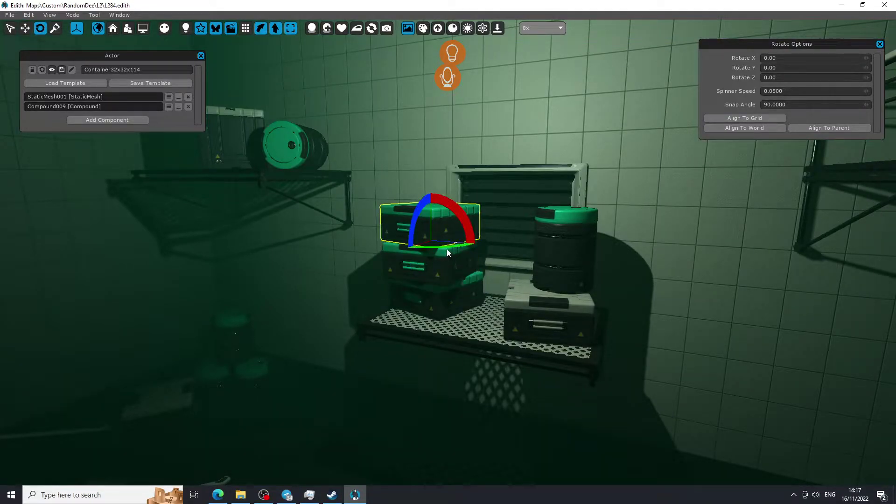
click(25, 28)
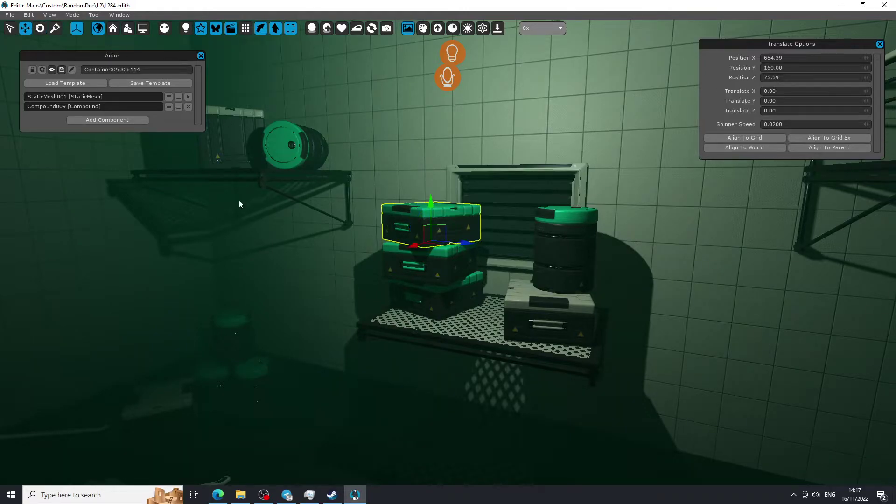
drag(440, 314, 433, 316)
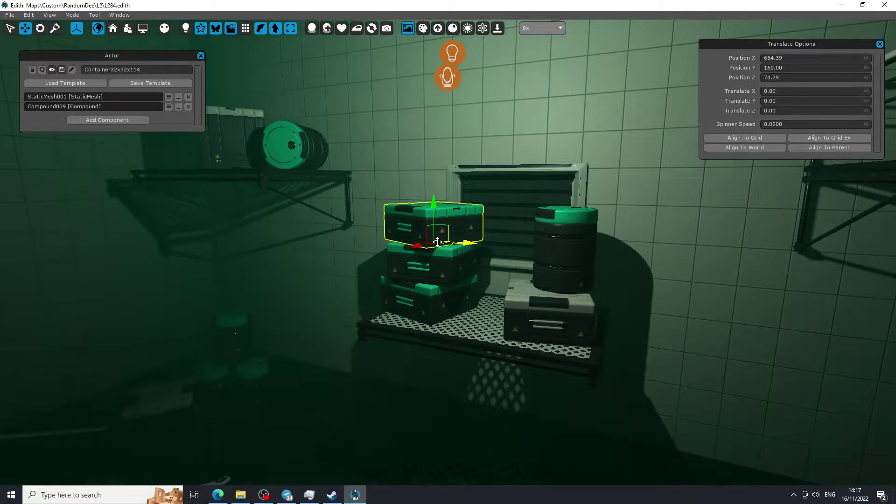
drag(436, 241, 430, 241)
click(338, 320)
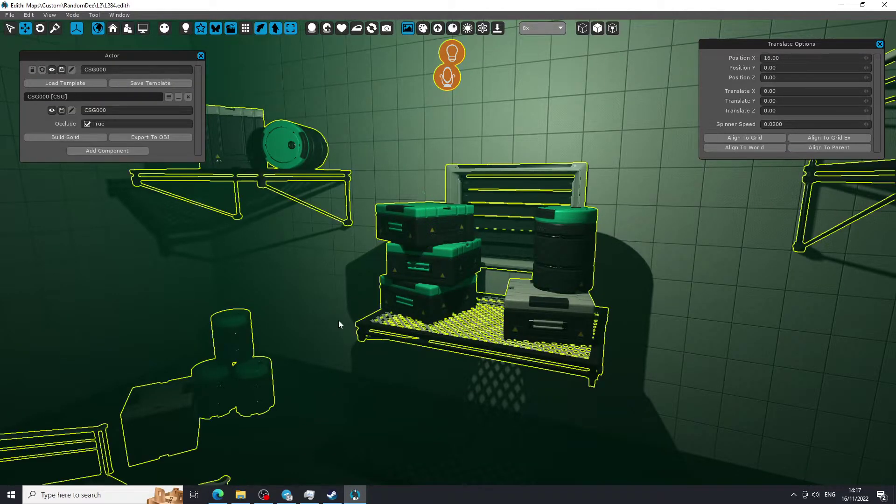
Start a playtest of the map with game class RandomDee, SOFTCORE mode and Player Stats enabled.
mouse_move(338, 320)
right_down()
mouse_move(196, 336)
mouse_move(121, 317)
mouse_move(336, 319)
mouse_move(341, 366)
mouse_move(336, 320)
right_up()
key(F5)
key(Return)
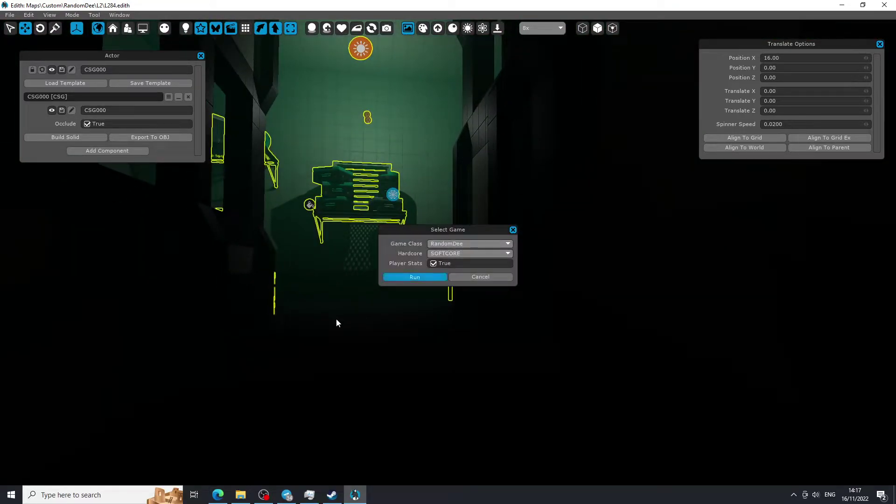
Walk the character around the room and staircase to examine the stocked shelves, shutter and lighting, and quit the playtest.
key(w)
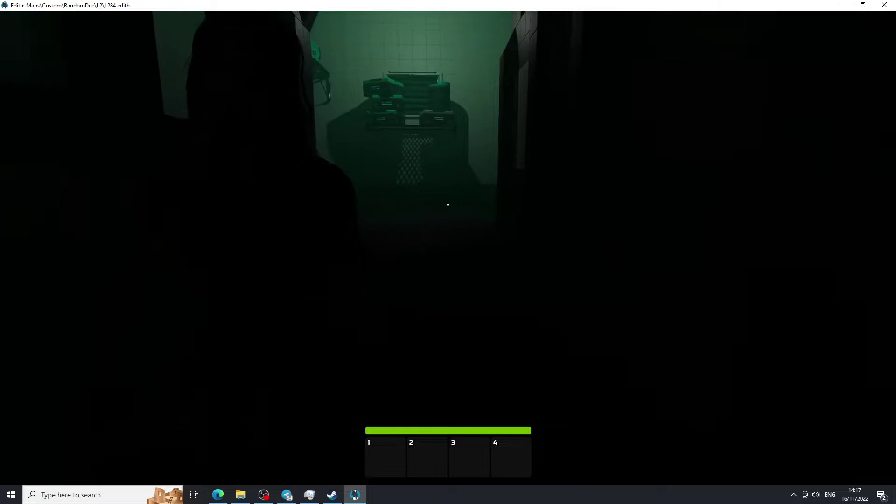
key(w)
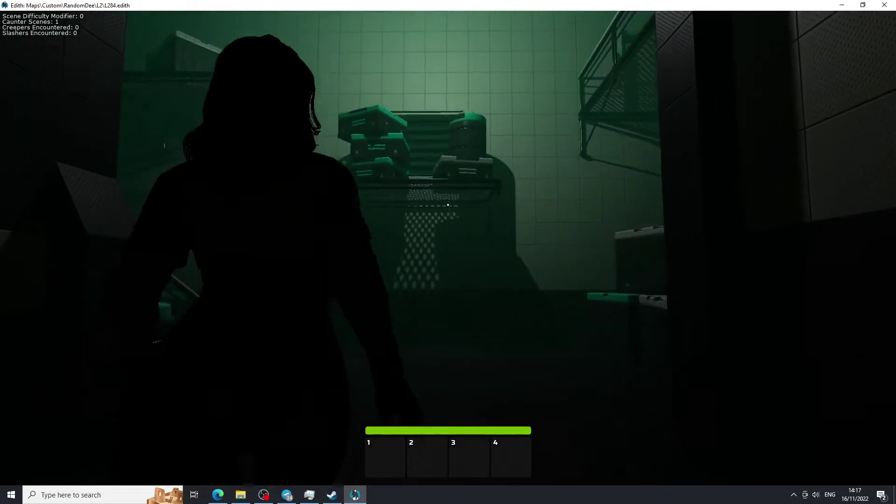
key(w)
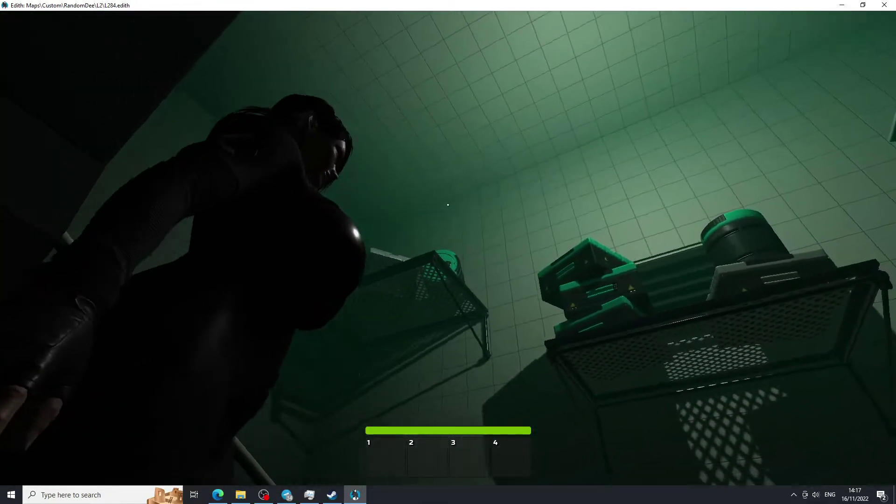
key(w)
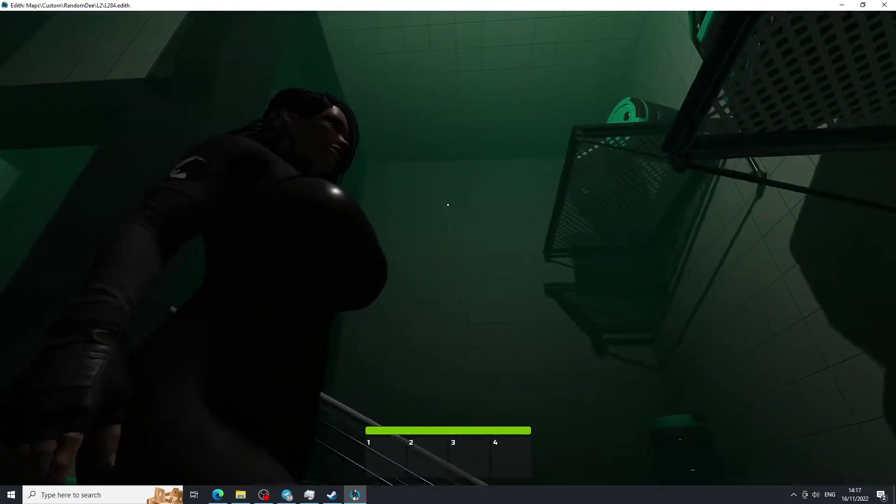
key(w)
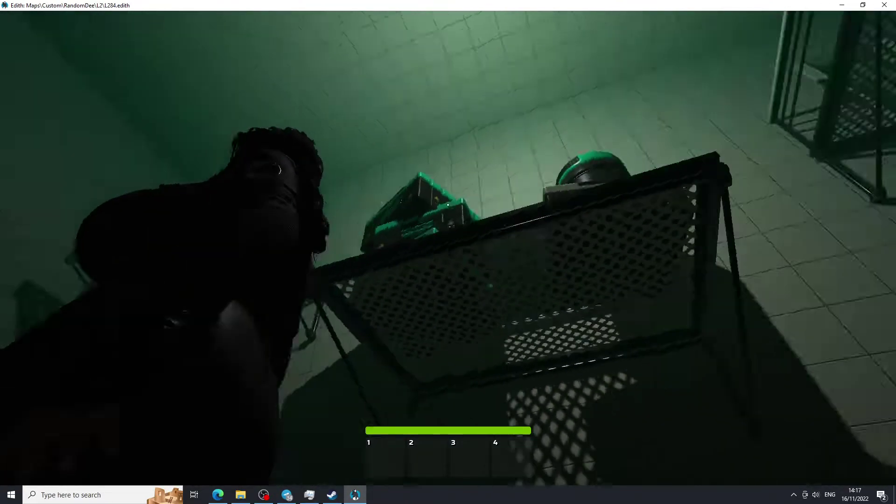
key(w)
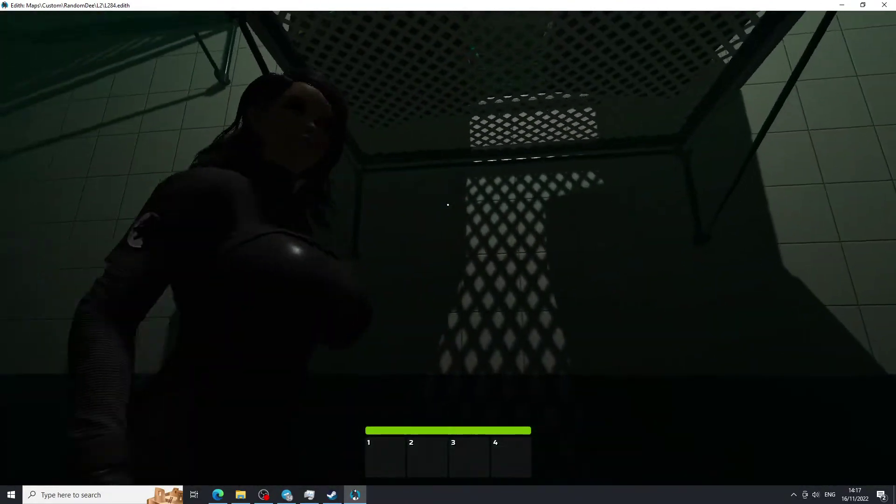
key(w)
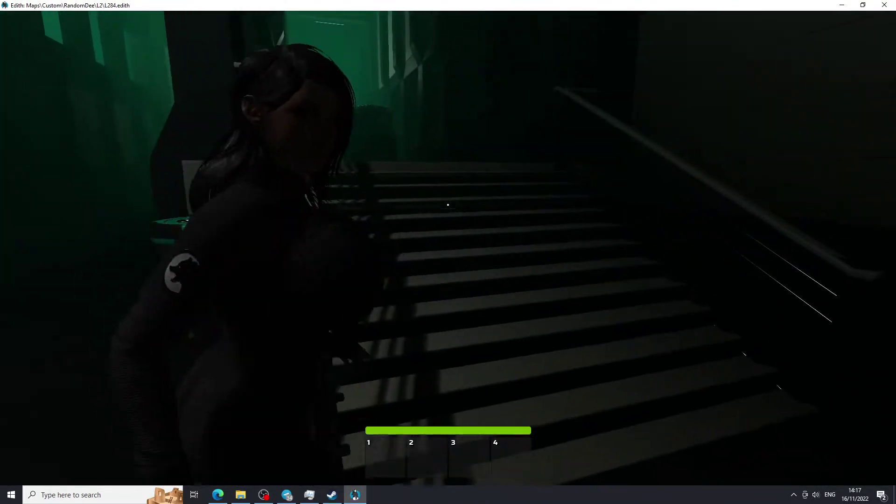
key(w)
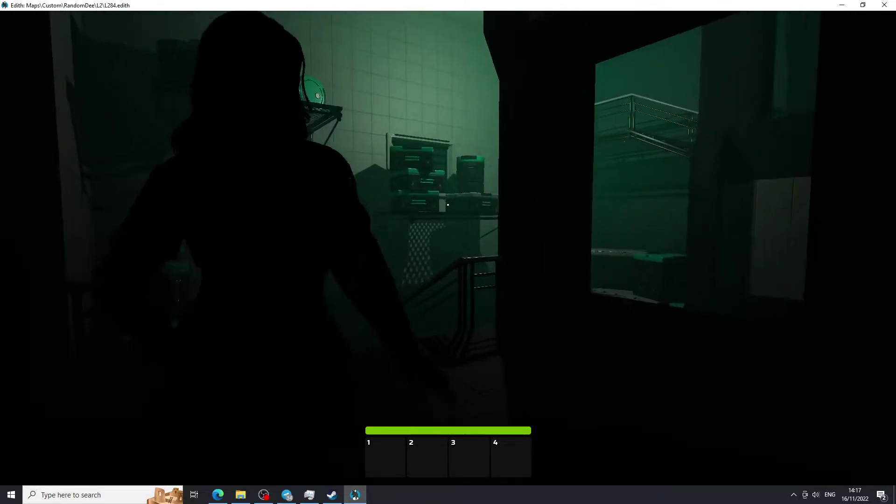
key(w)
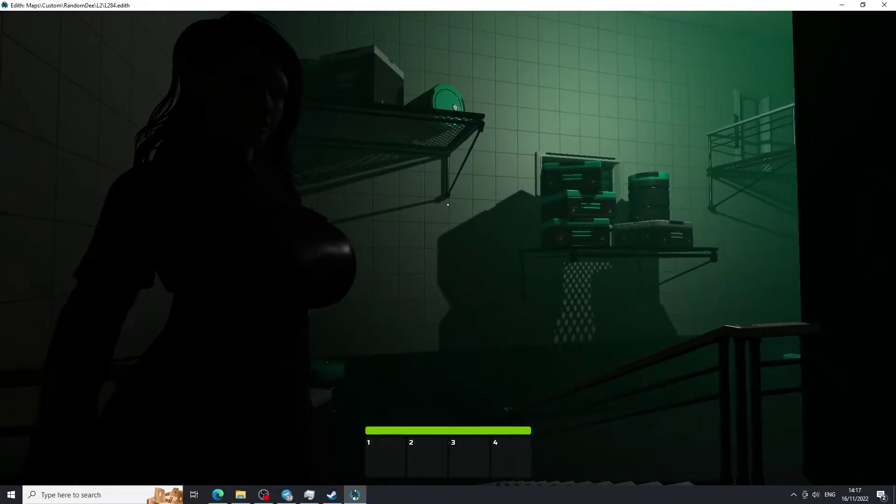
key(w)
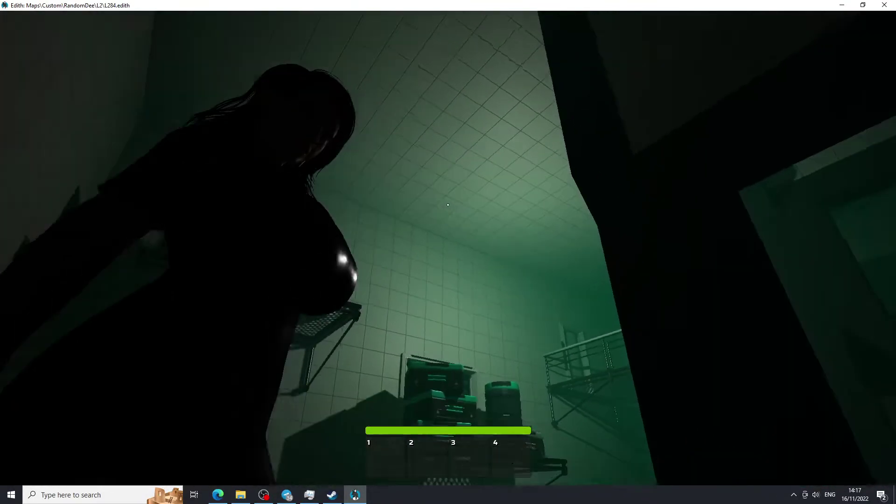
key(a)
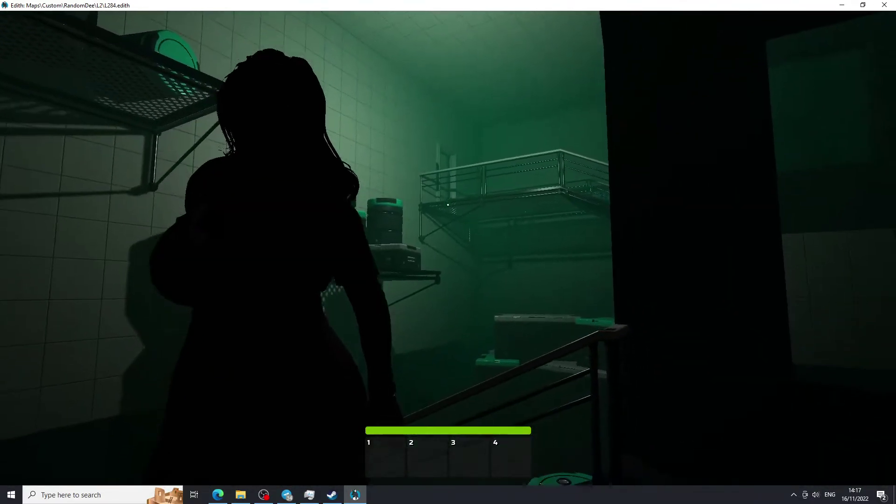
key(w)
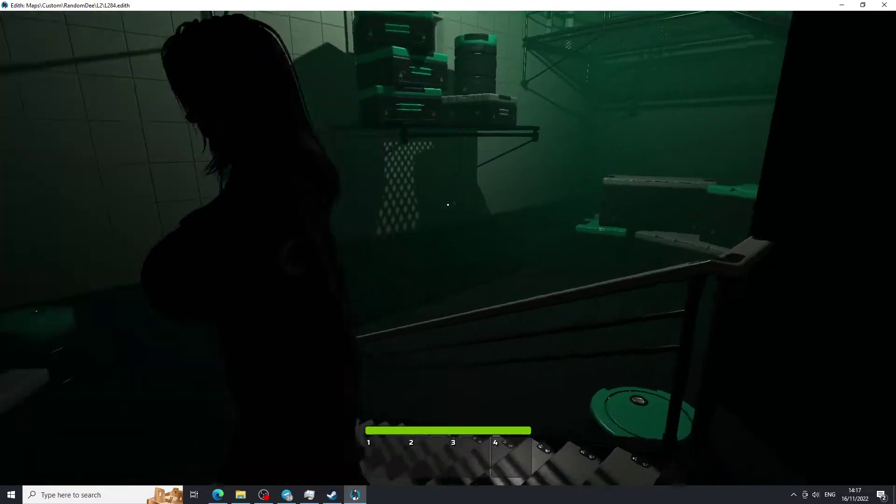
key(s)
key(w)
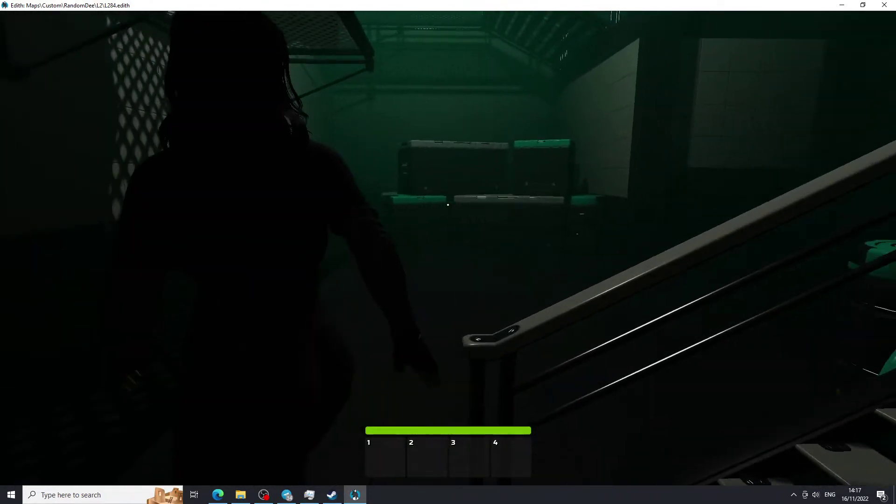
key(s)
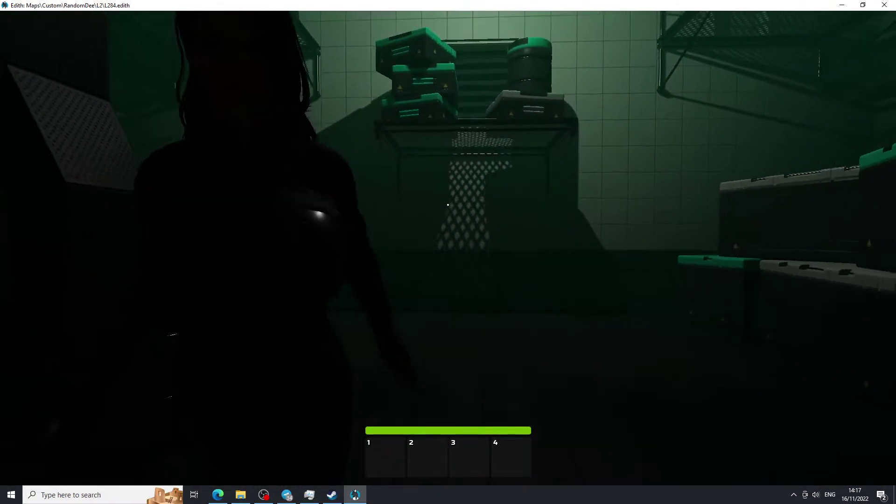
key(d)
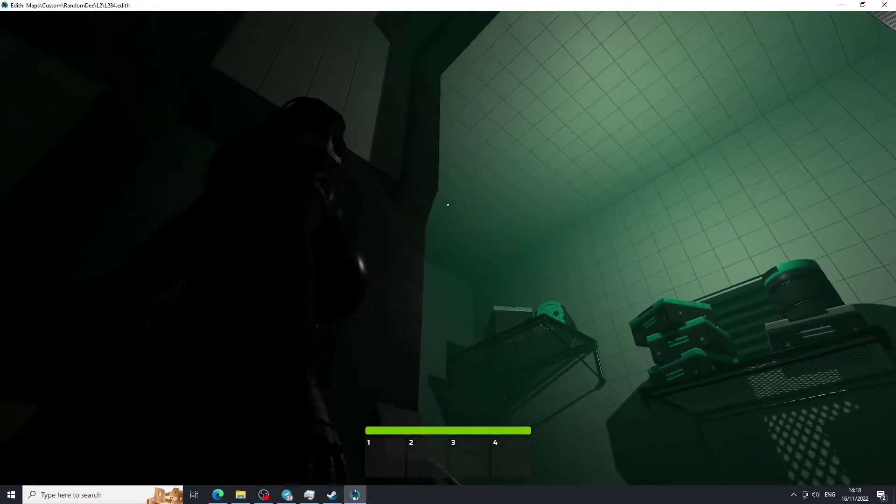
key(Escape)
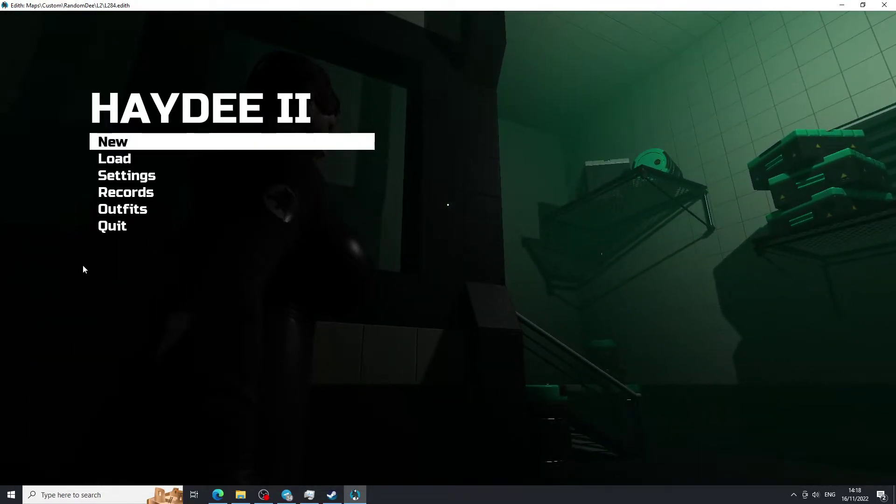
click(126, 226)
Examine the ceiling, walls and wall shelves around the shuttered recess from several viewpoints in the editor.
mouse_move(391, 206)
right_down()
mouse_move(350, 158)
mouse_move(354, 191)
mouse_move(462, 194)
mouse_move(455, 157)
mouse_move(404, 154)
mouse_move(354, 172)
mouse_move(327, 158)
mouse_move(404, 196)
right_up()
key(w)
key(w)
key(s)
key(s)
key(w)
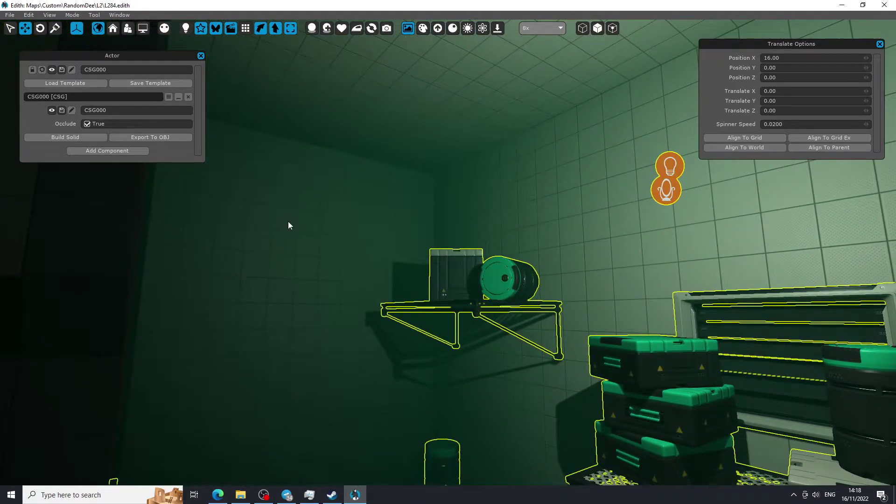
right_drag(287, 221, 647, 276)
key(s)
key(w)
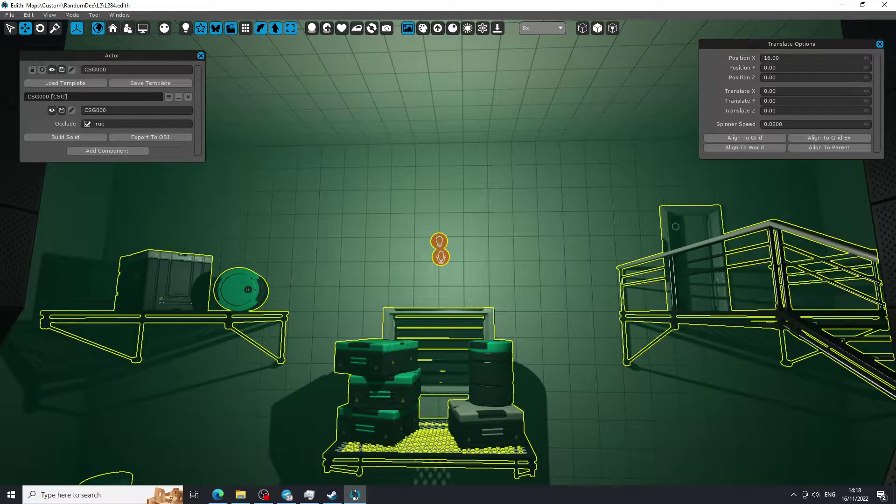
right_drag(290, 224, 290, 224)
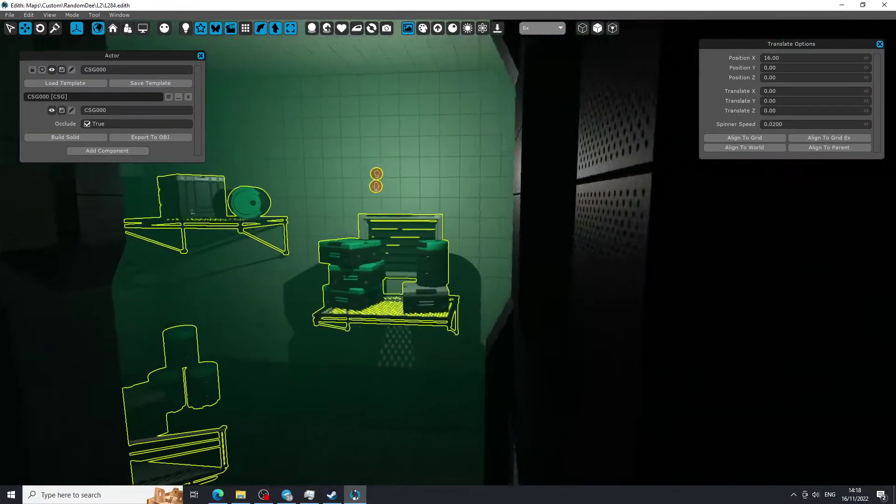
Duplicate the frame around the shuttered recess and pull the copy out of the wall along X to about 595.
right_drag(361, 215, 361, 215)
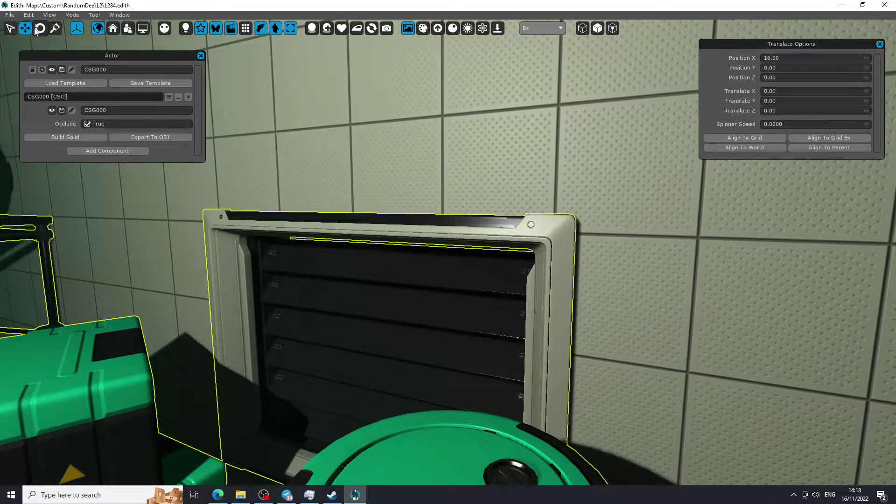
click(312, 239)
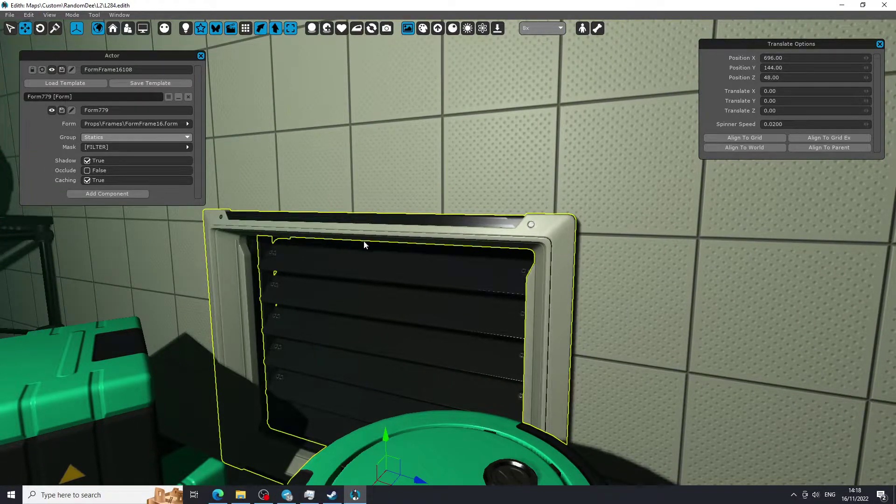
right_drag(364, 245, 364, 245)
key(ctrl+d)
drag(545, 324, 148, 286)
right_drag(358, 307, 357, 306)
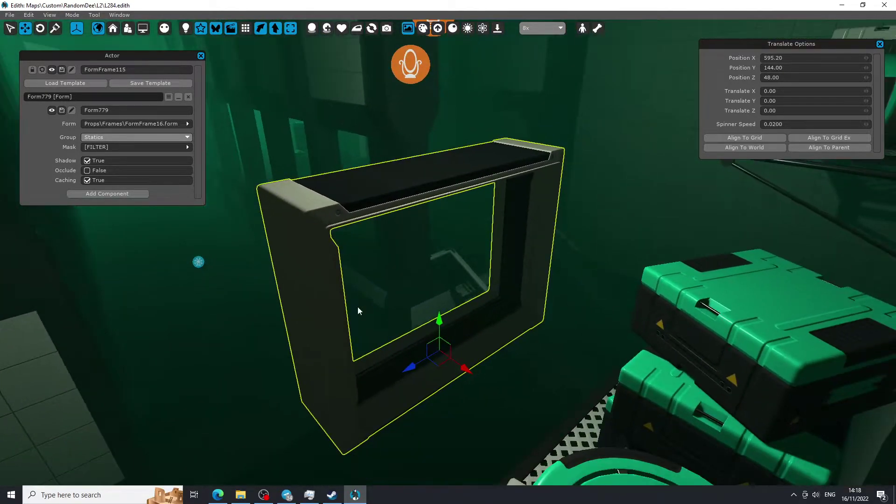
Move the copied frame across the room along X onto the opposite wall, to about X -22.
drag(464, 369, 210, 169)
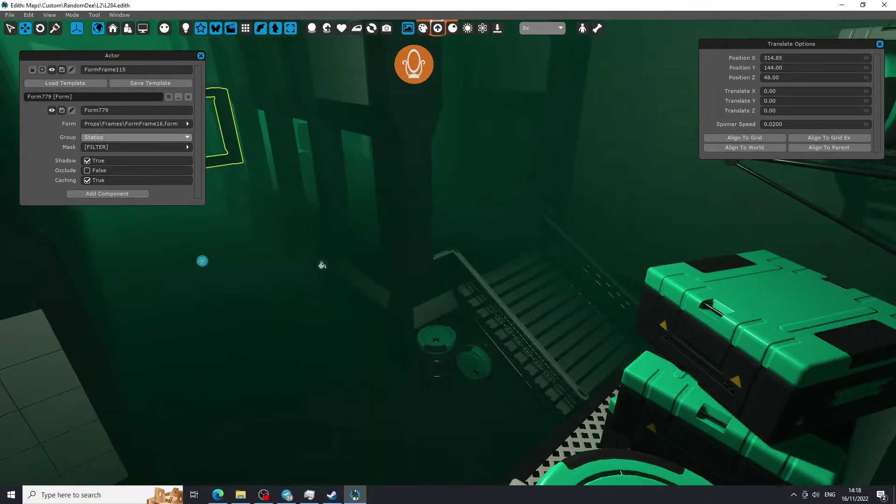
right_drag(210, 169, 210, 169)
right_drag(325, 292, 326, 292)
drag(454, 329, 293, 157)
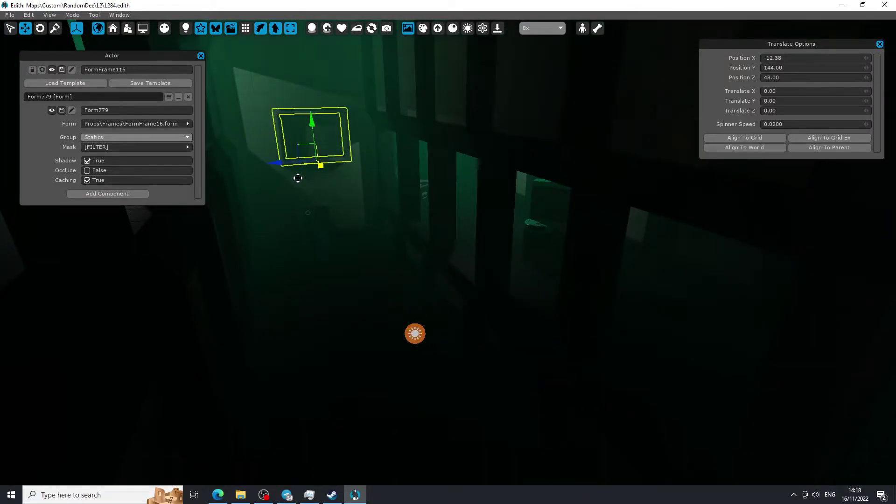
key(w)
right_drag(448, 252, 280, 187)
key(s)
right_drag(457, 427, 363, 185)
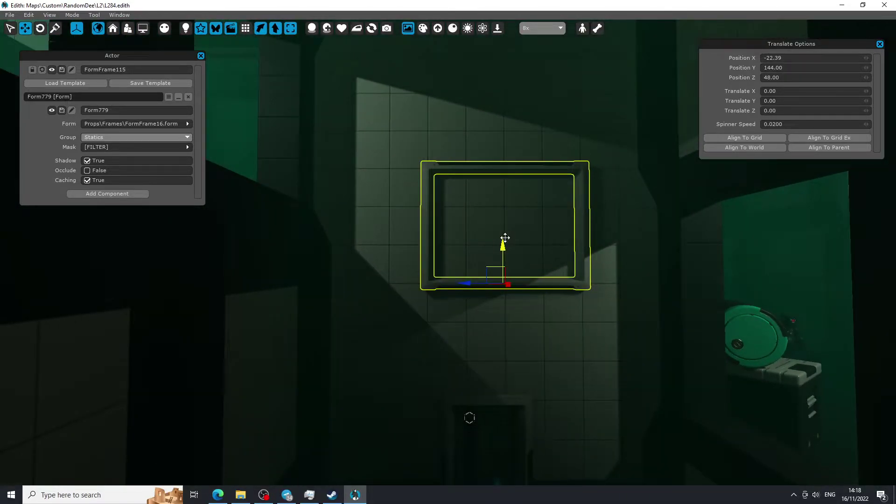
Adjust the copied frame's height on the wall, shift it sideways, and align it to the grid at X -24, Z 40.
drag(505, 238, 493, 133)
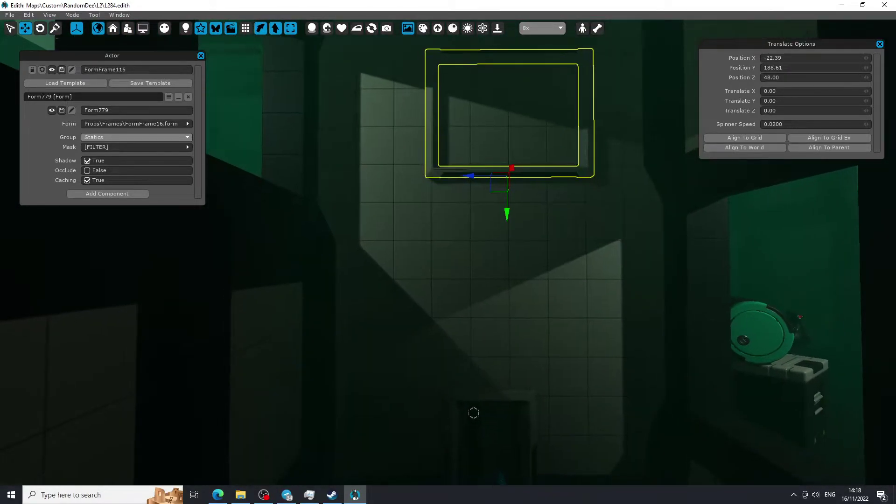
key(s)
right_drag(460, 212, 473, 195)
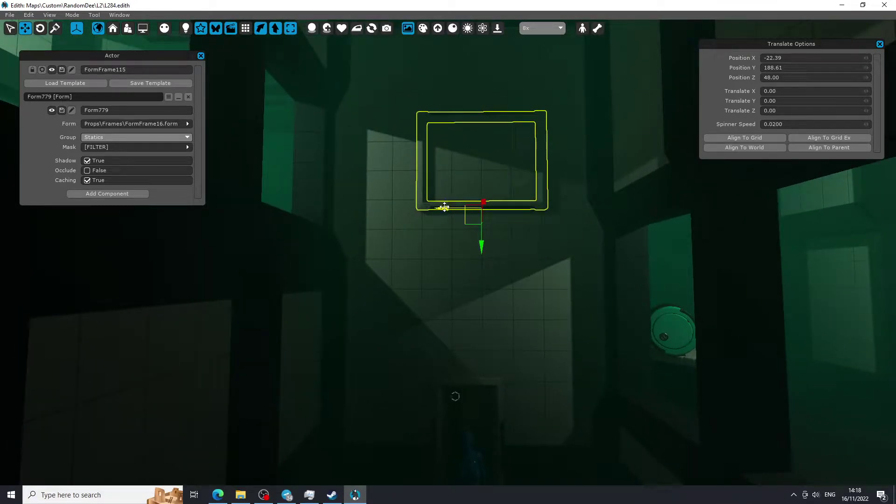
mouse_move(444, 207)
mouse_down()
mouse_move(418, 209)
mouse_move(432, 210)
mouse_up()
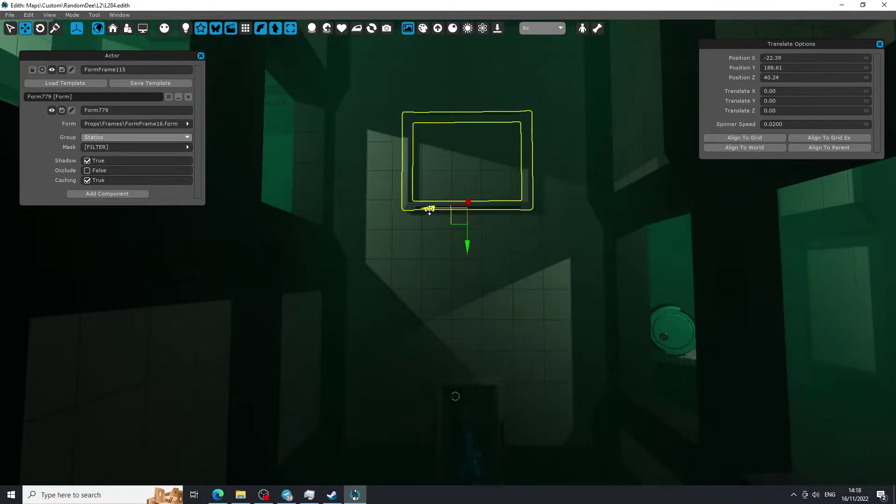
drag(469, 238, 467, 208)
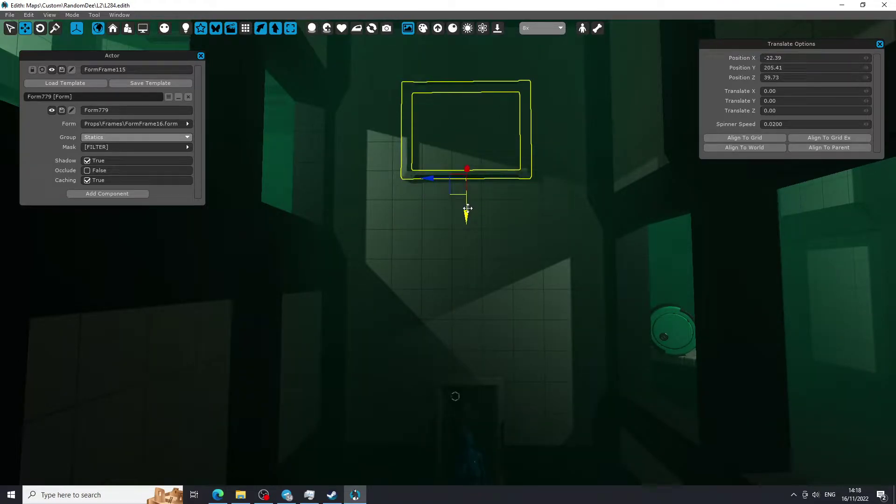
click(749, 137)
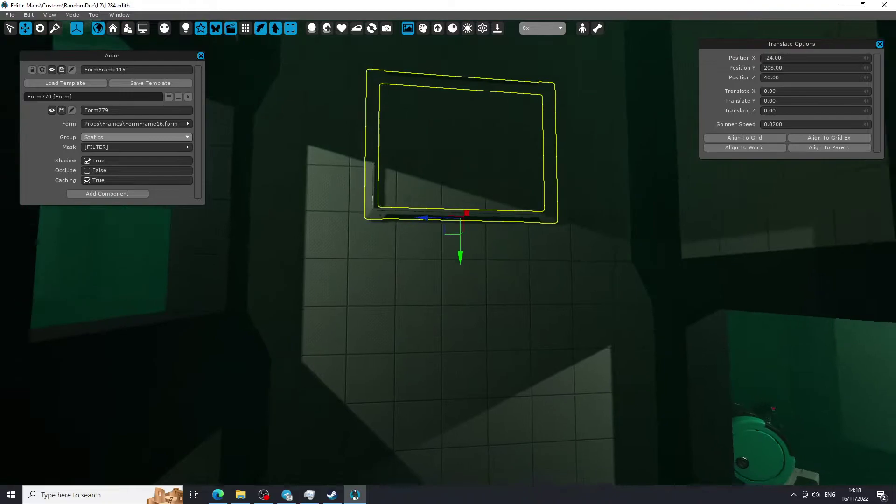
drag(460, 255, 459, 299)
click(771, 137)
click(655, 203)
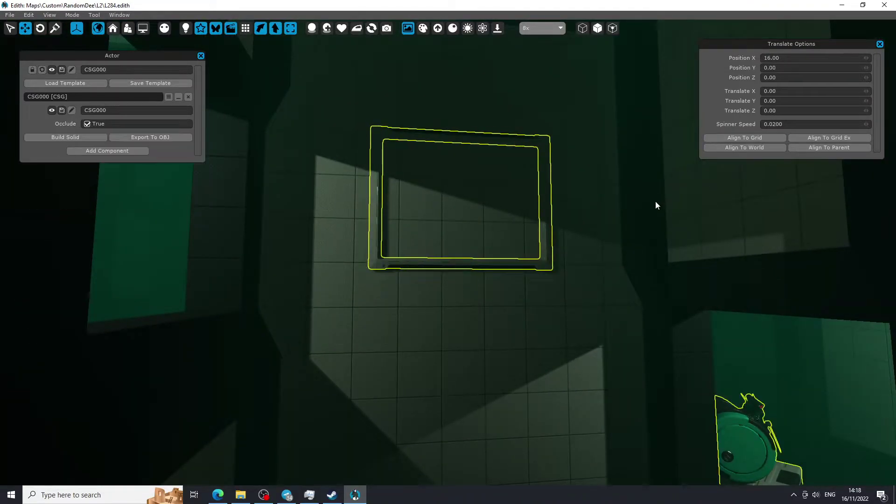
Cut the wall surface along the edges of the copied frame.
right_drag(639, 244, 625, 229)
key(w)
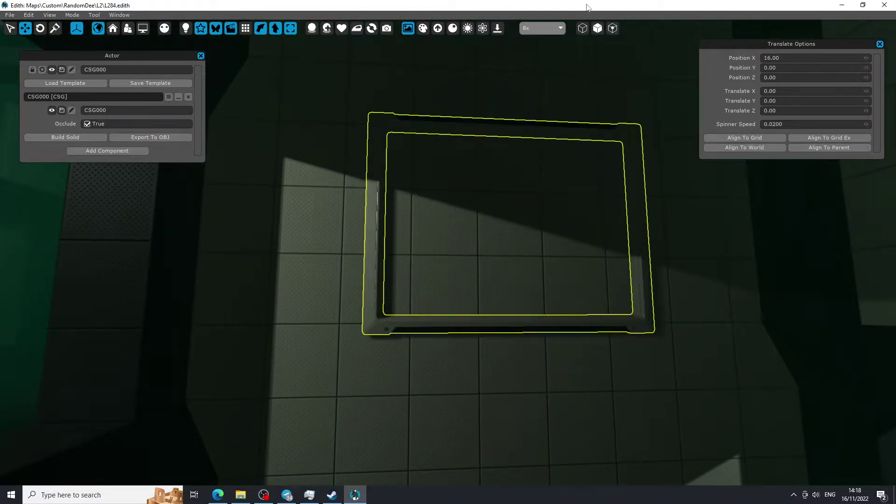
click(582, 28)
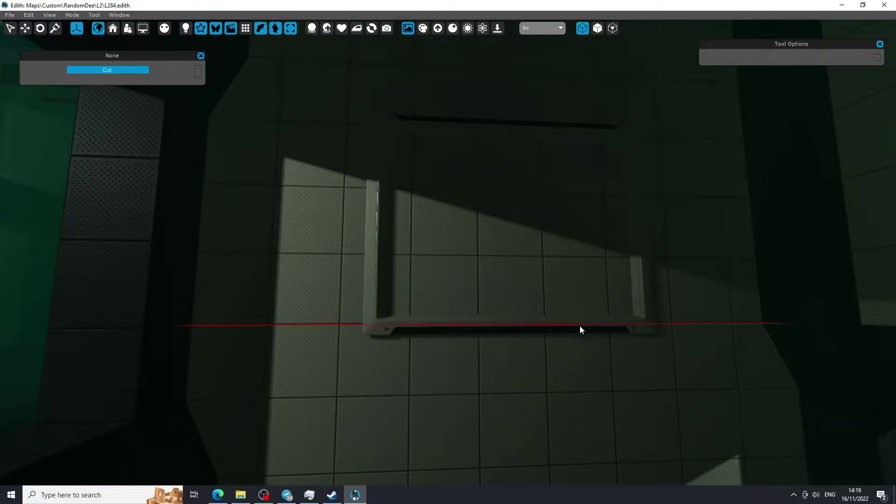
key(Escape)
Push the wall faces inside the copied frame back to X -32 to form a recess.
click(599, 28)
click(531, 175)
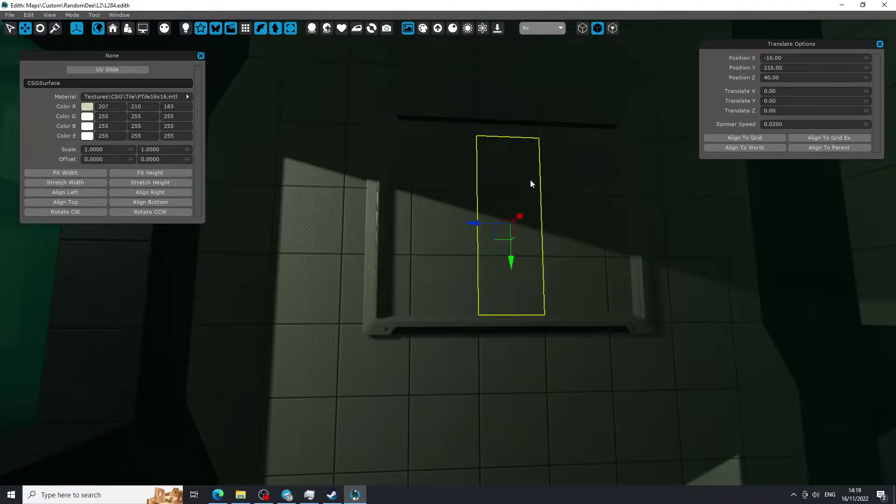
right_drag(530, 180, 508, 178)
shift+click(350, 175)
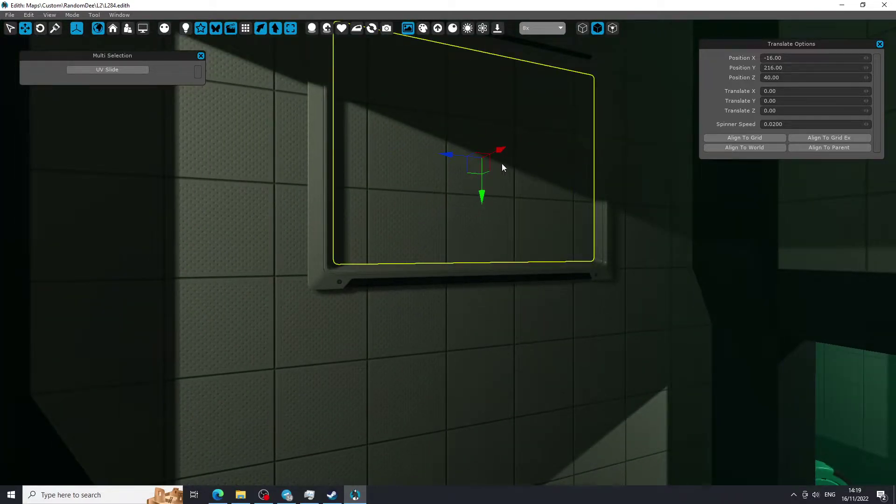
drag(485, 150, 471, 152)
key(Escape)
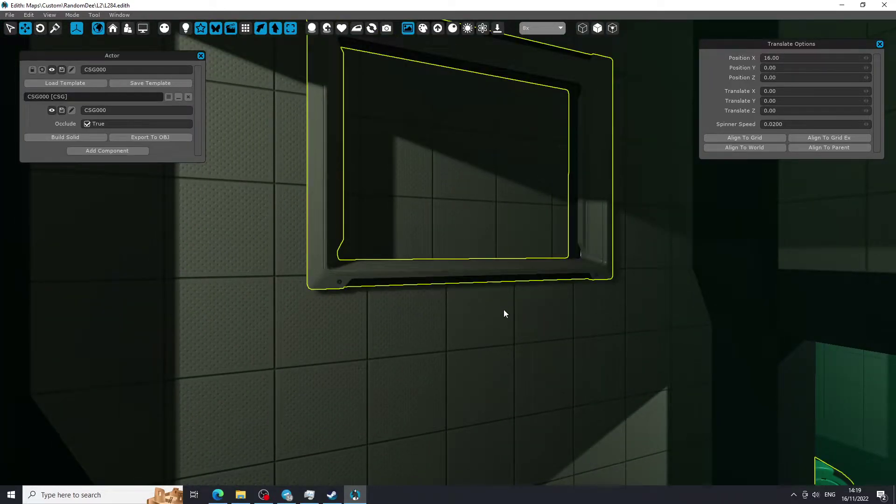
right_drag(503, 309, 457, 210)
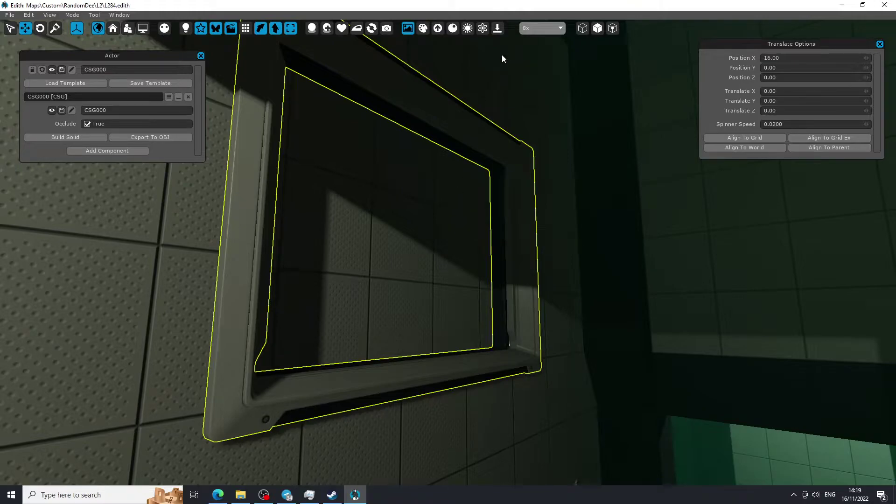
click(597, 29)
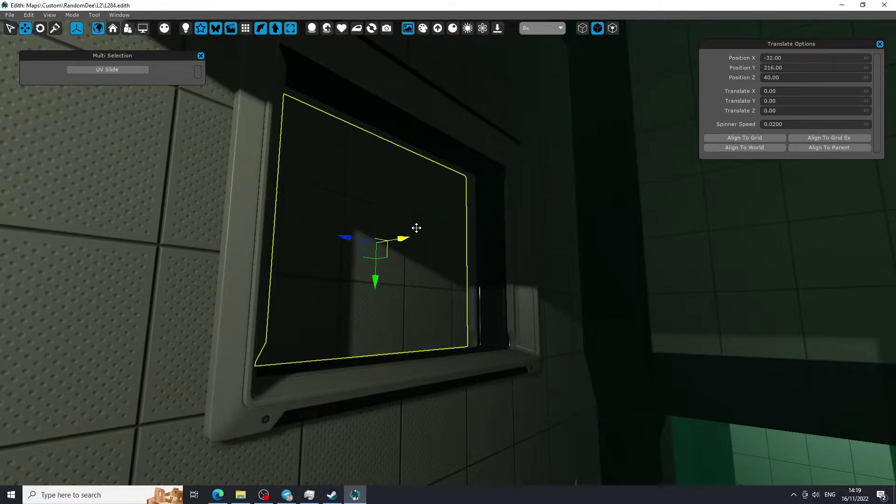
key(Escape)
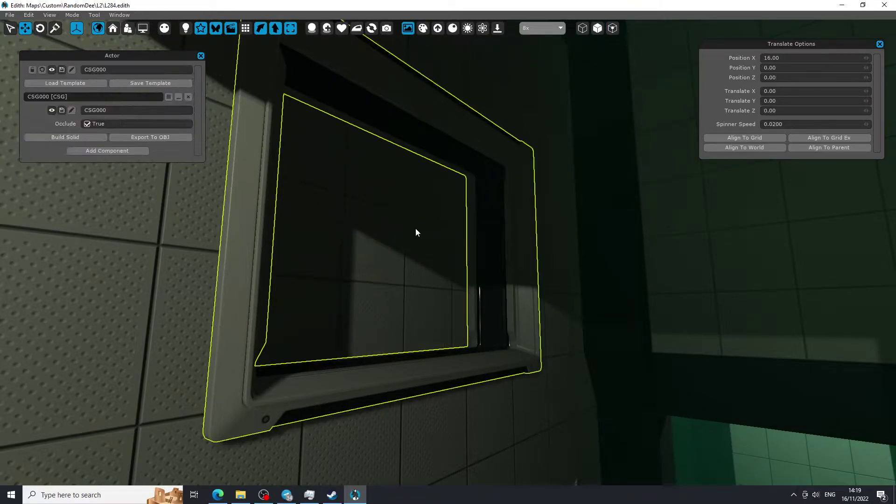
Paint the back faces of the new recess with the dark color 25, 25, 25, keeping the PTile16x16 material.
click(56, 33)
right_drag(327, 242, 414, 307)
right_drag(524, 366, 505, 315)
click(765, 137)
right_drag(733, 186, 758, 206)
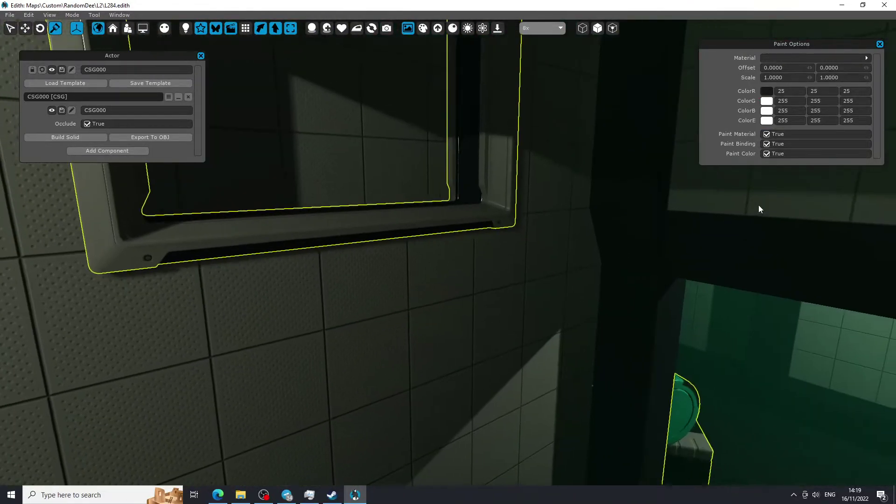
click(385, 120)
click(330, 128)
click(224, 158)
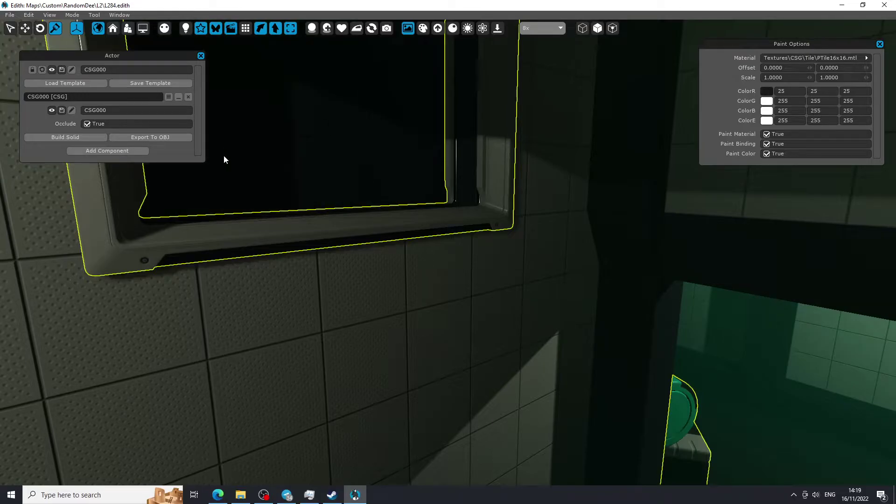
Duplicate the open shutter behind the barrel and pull the copy out along X to about 589.
mouse_move(224, 158)
right_down()
mouse_move(243, 116)
mouse_move(354, 187)
mouse_move(327, 154)
mouse_move(383, 182)
right_up()
key(w)
click(25, 29)
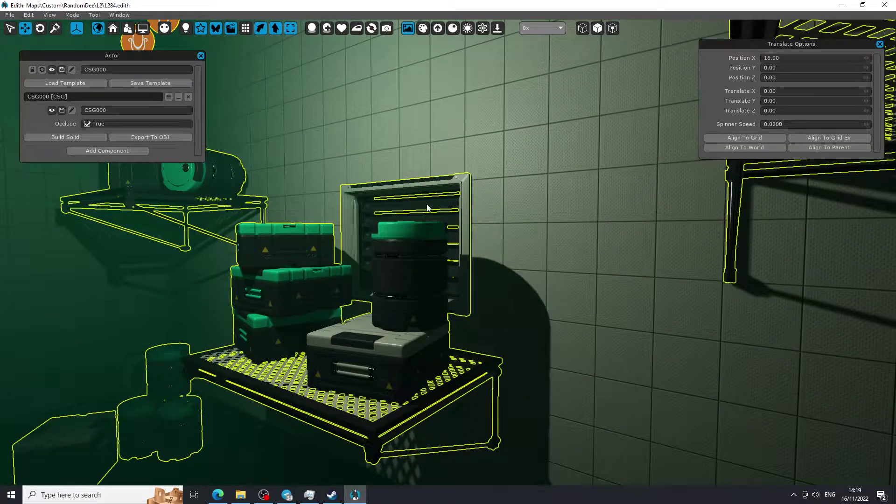
click(410, 230)
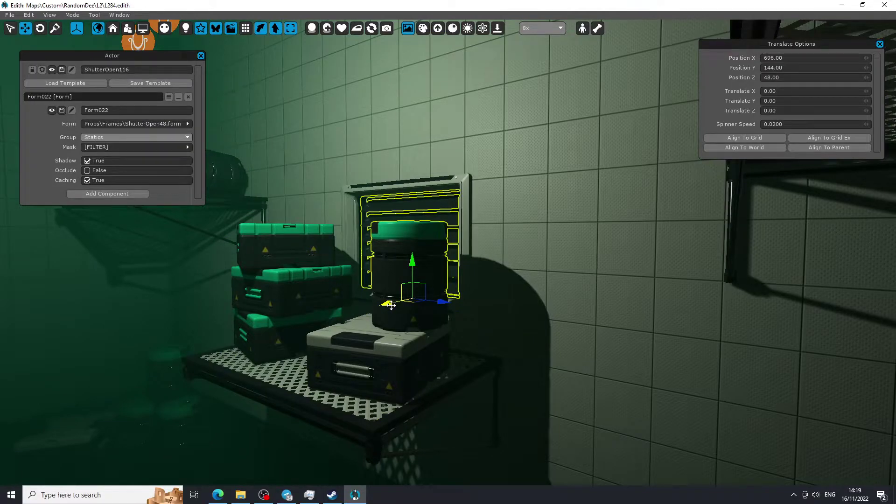
drag(391, 305, 2, 335)
right_drag(2, 335, 485, 324)
key(w)
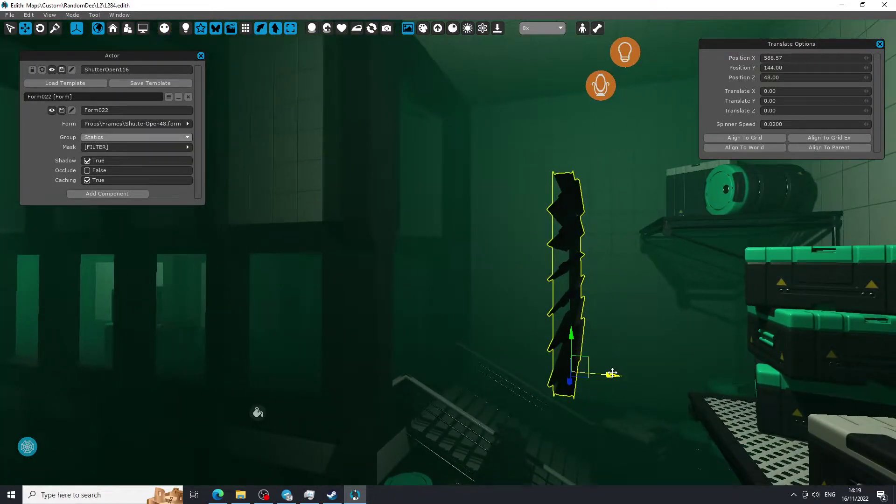
Move the copied shutter across the room along X to the wall with the new recess, at about X 6.
drag(612, 374, 53, 277)
right_drag(236, 317, 284, 320)
click(499, 371)
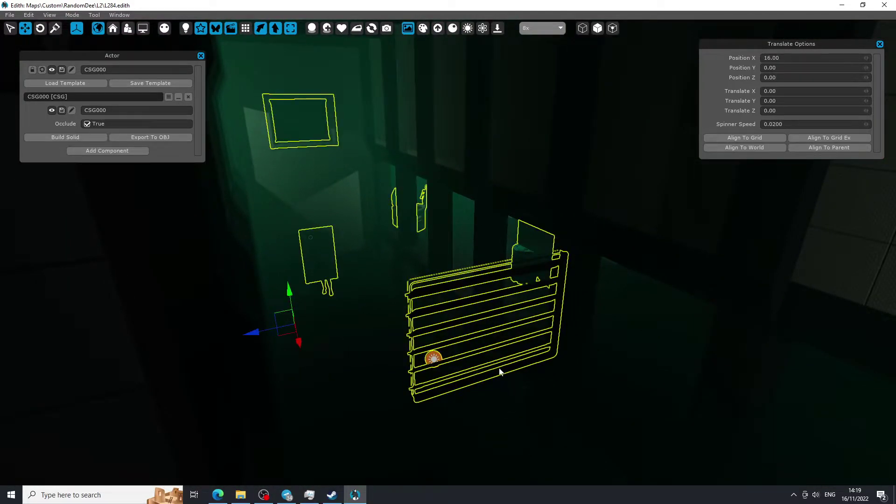
click(490, 280)
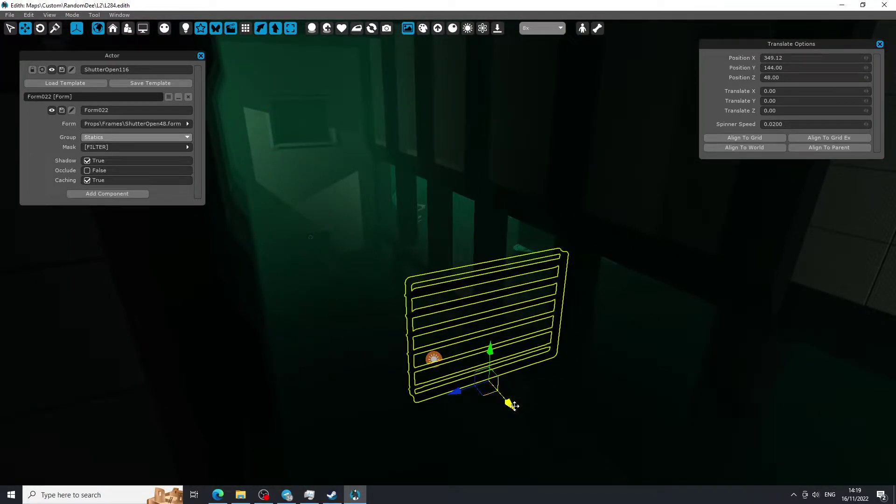
drag(517, 405, 328, 184)
right_drag(332, 194, 384, 239)
key(w)
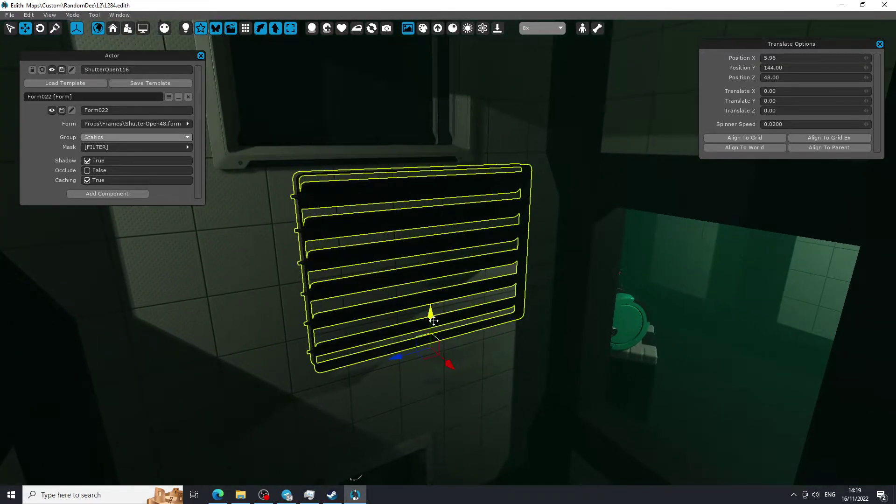
Fit the copied shutter into the framed recess and align it to the grid at X -24, Y 192, Z 40.
drag(433, 321, 379, 153)
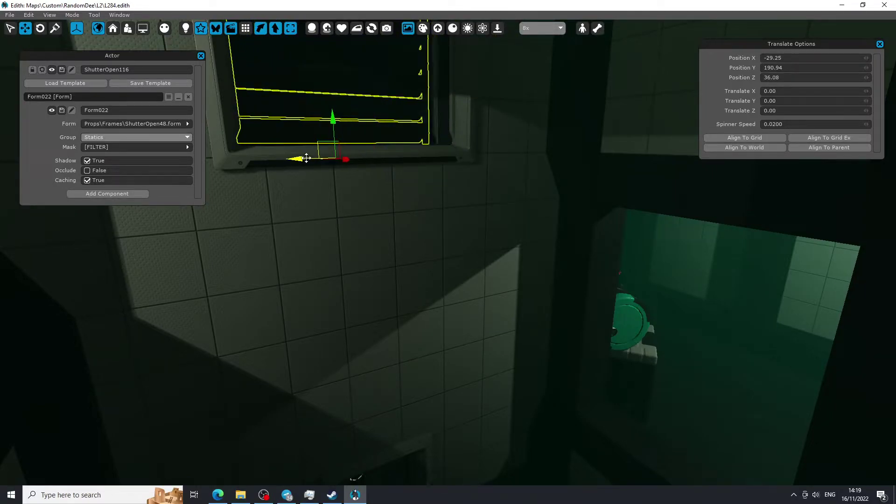
drag(306, 159, 366, 151)
click(741, 138)
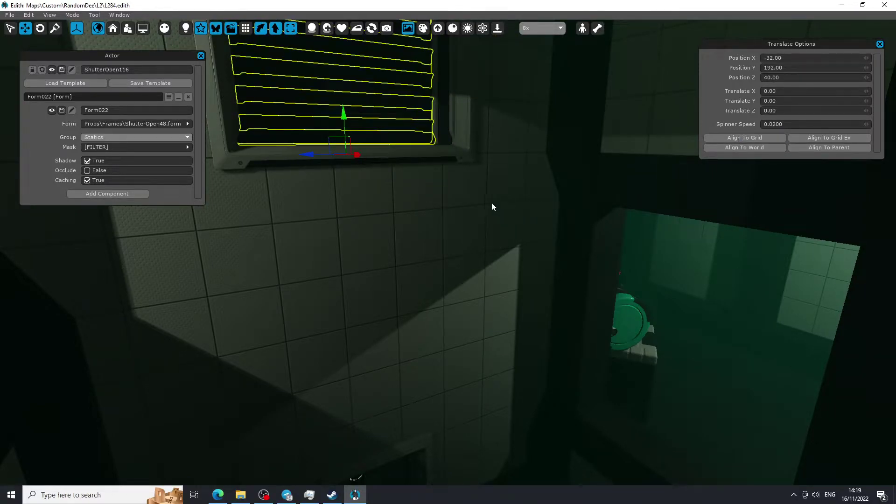
key(f)
right_drag(484, 219, 398, 240)
drag(365, 273, 414, 288)
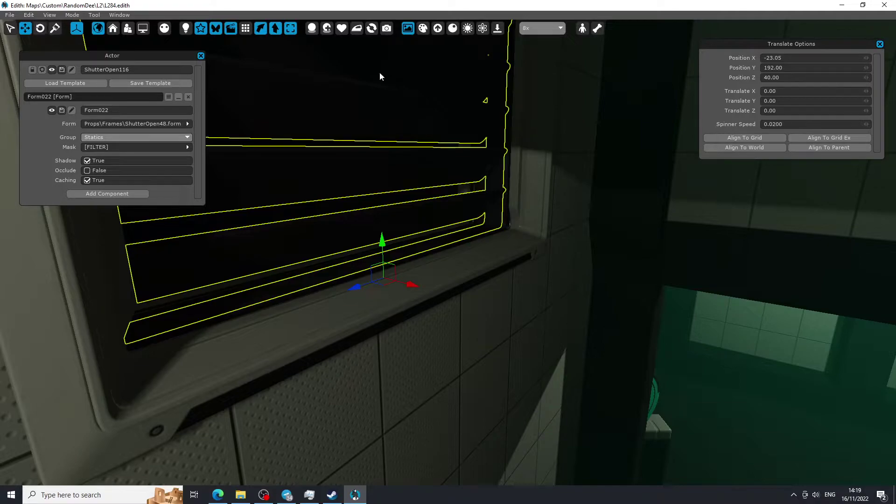
click(733, 136)
right_drag(653, 168, 600, 185)
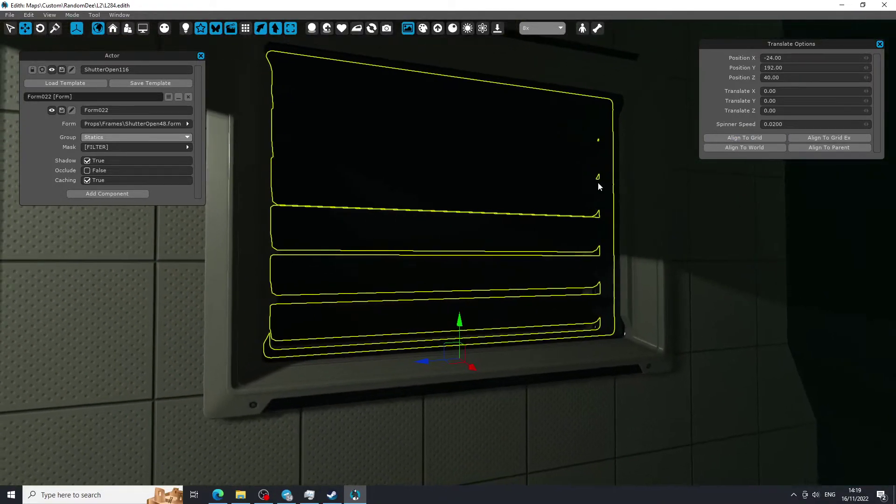
Flip the copied shutter upside down around the X axis and raise it back into the frame, to about Y 241.
click(41, 29)
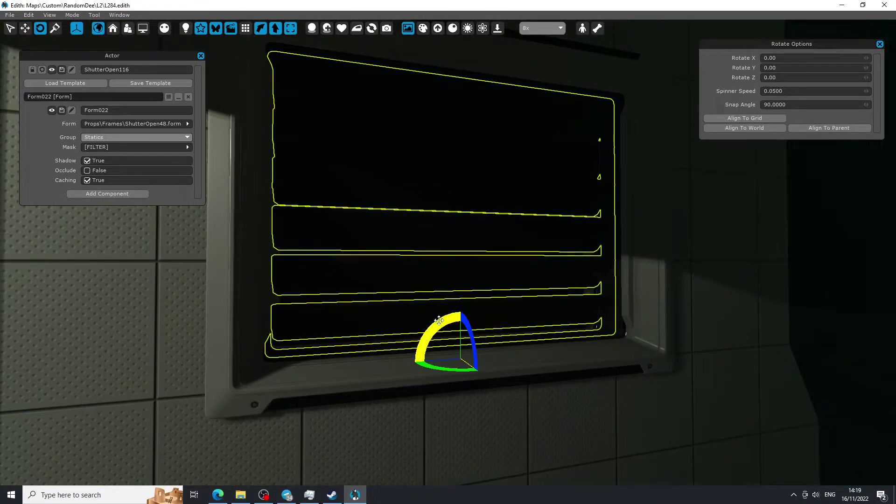
drag(438, 320, 514, 432)
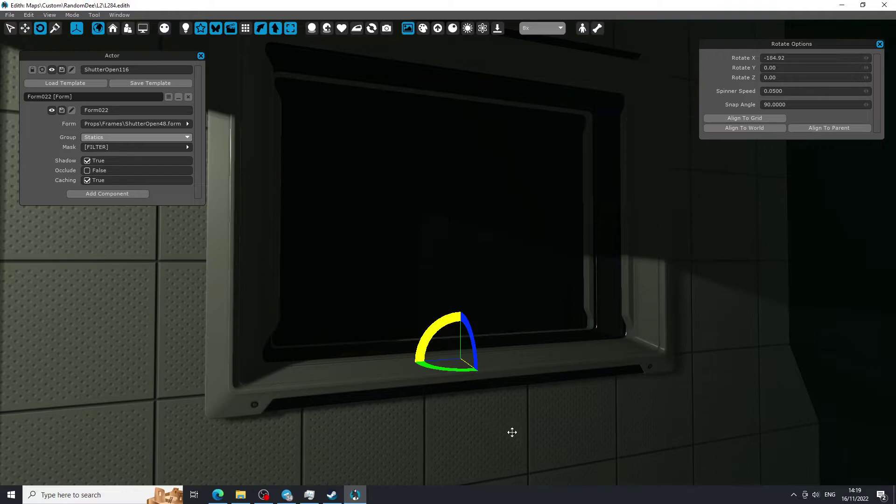
click(25, 29)
drag(462, 320, 494, 27)
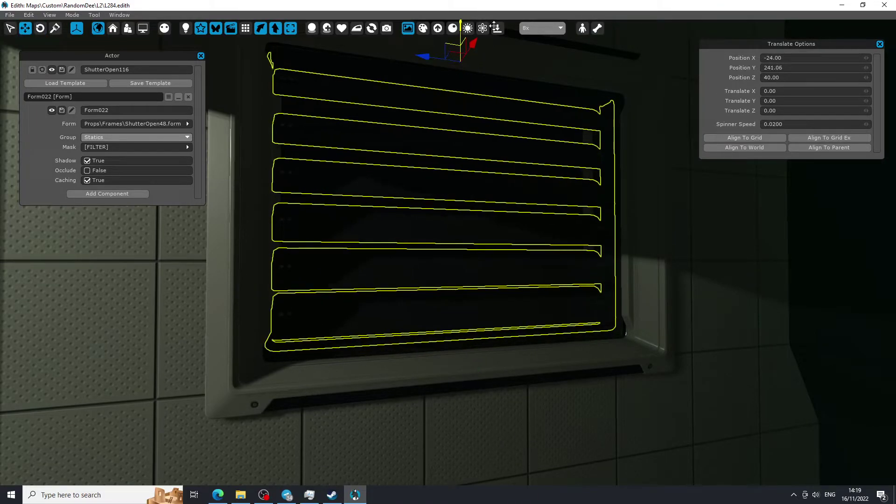
Align the flipped shutter in the framed recess to the grid and release the selection.
click(776, 140)
click(695, 255)
Sample the shutter's paint, set its ColorR to turquoise 11, 246, 171, and paint the shutter slats with it.
right_drag(696, 256, 504, 446)
key(w)
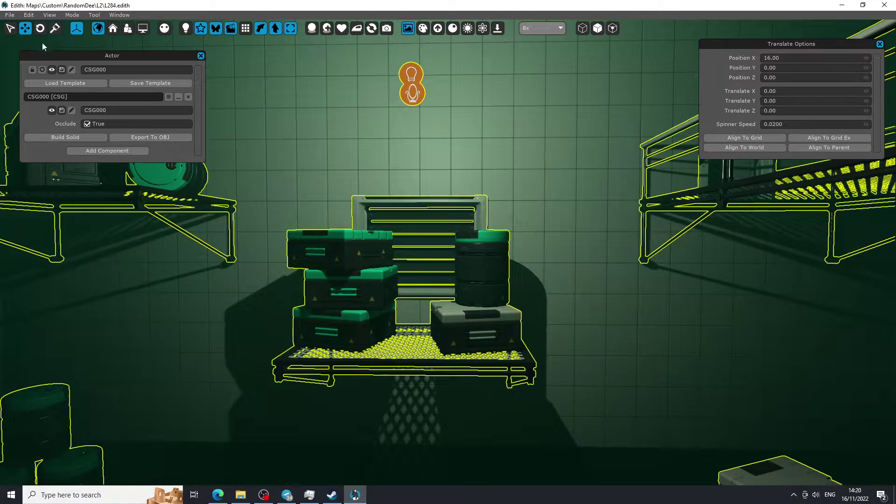
click(56, 29)
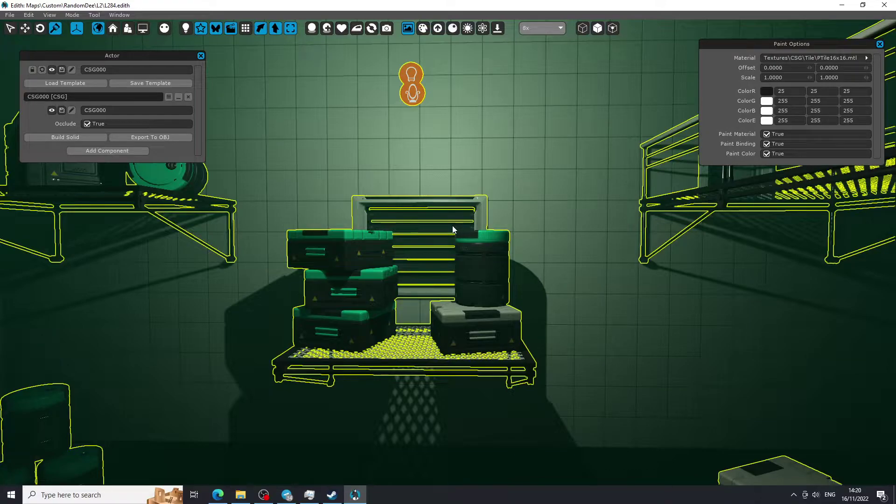
click(761, 91)
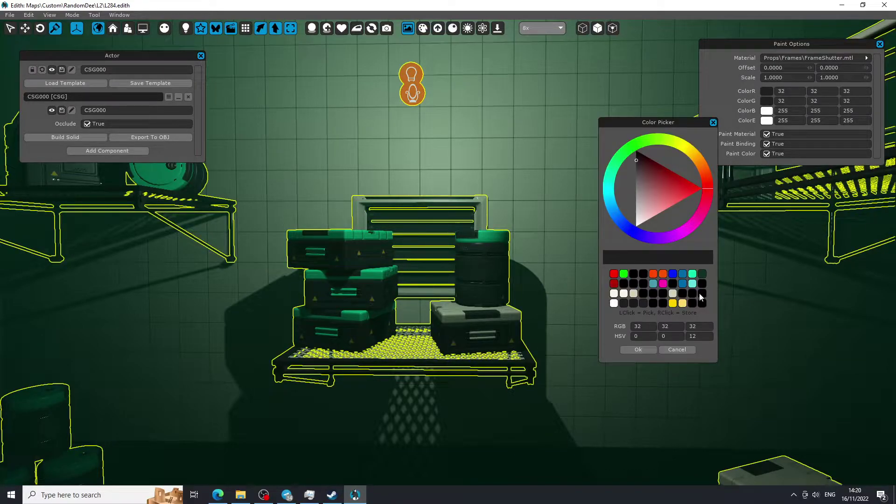
click(693, 274)
click(638, 350)
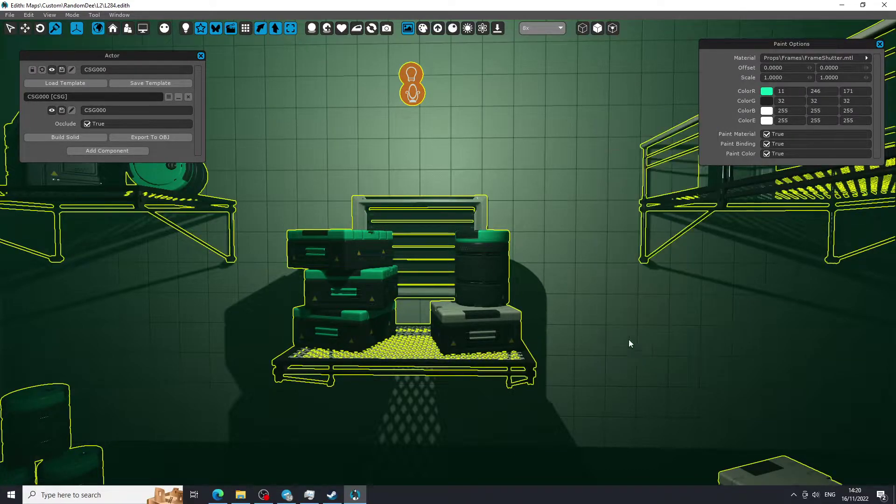
click(453, 213)
mouse_move(489, 236)
right_down()
mouse_move(471, 201)
mouse_move(420, 224)
mouse_move(500, 288)
mouse_move(551, 285)
mouse_move(588, 299)
mouse_move(653, 354)
mouse_move(649, 308)
mouse_move(672, 420)
right_up()
click(499, 288)
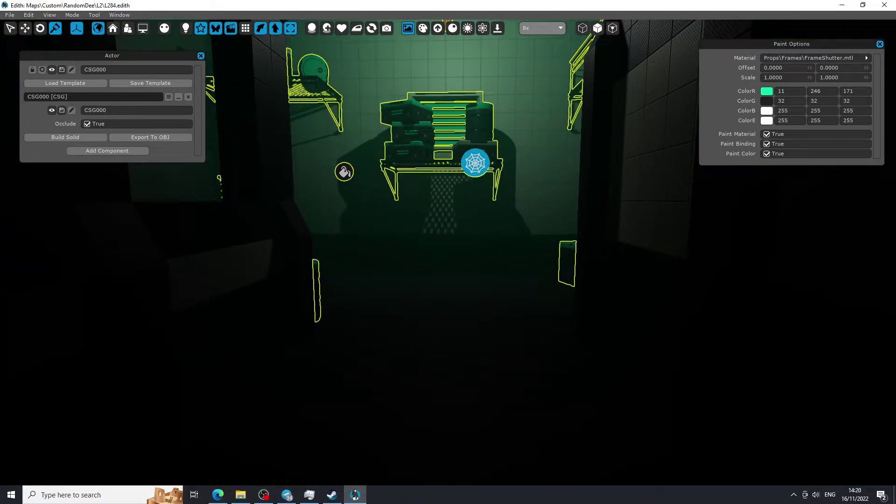
Test the map in play mode, walk through the room to inspect both shuttered recesses, and return to the editor.
key(F5)
key(Return)
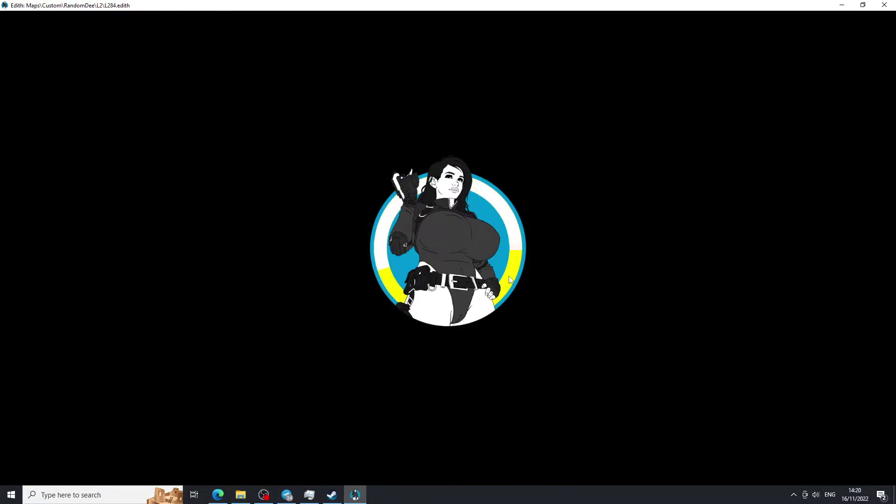
key(w)
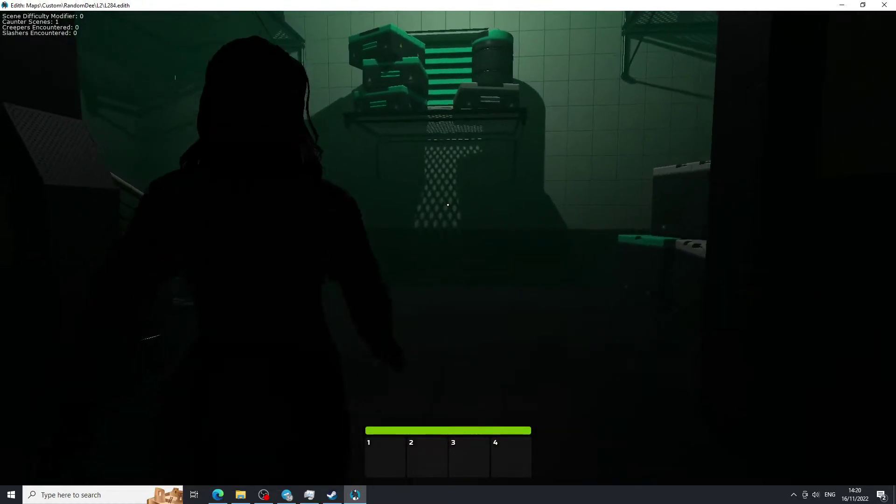
key(w)
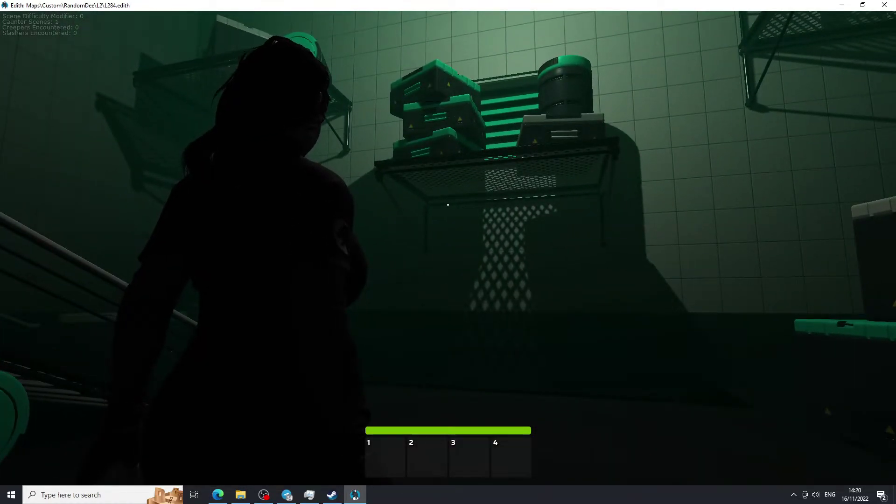
key(w)
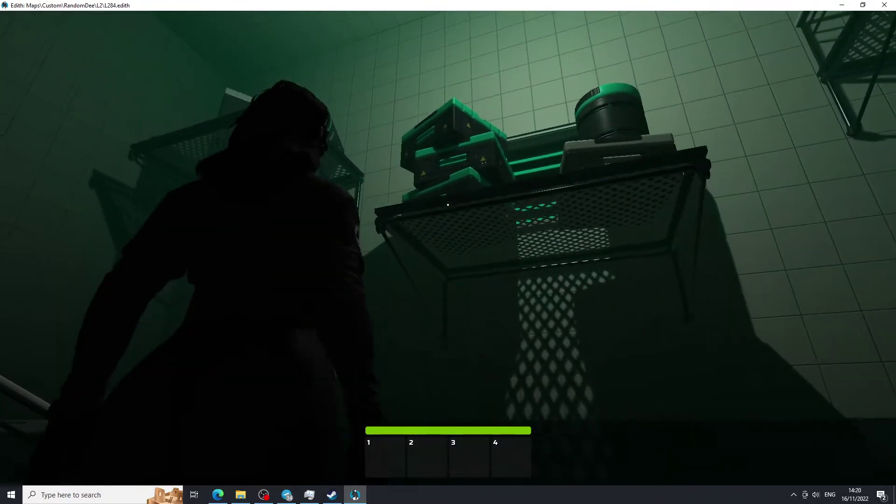
key(w)
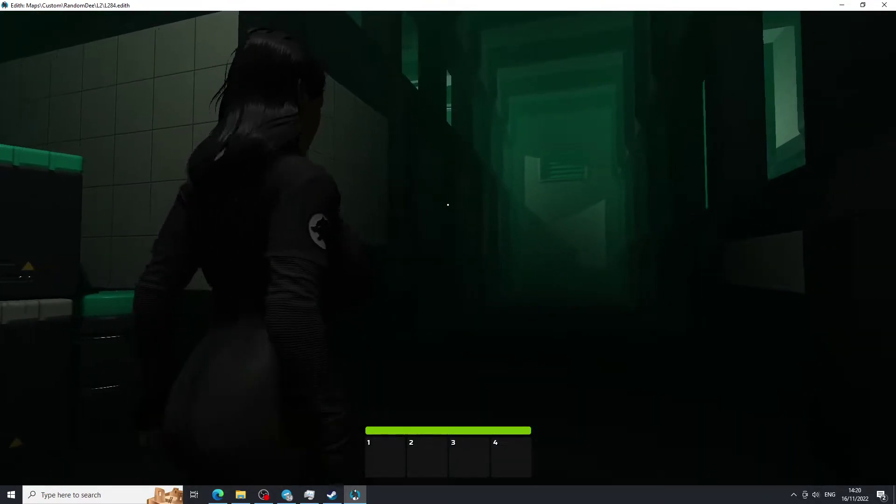
key(w)
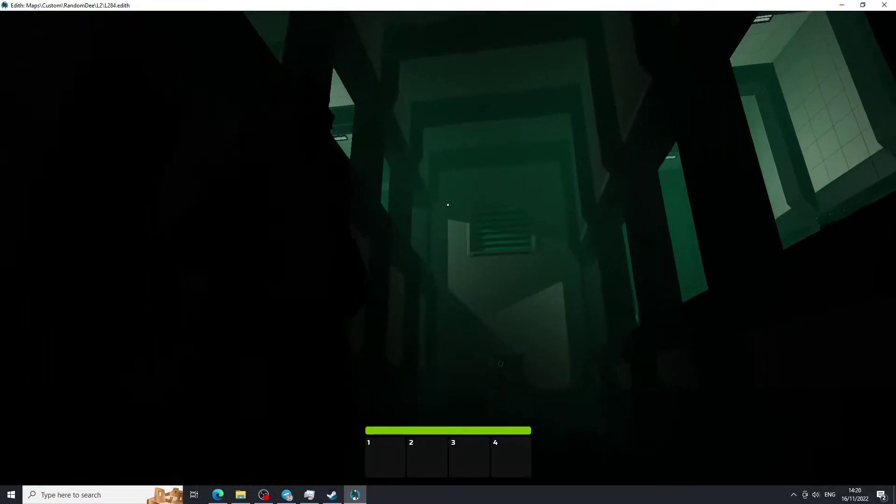
key(w)
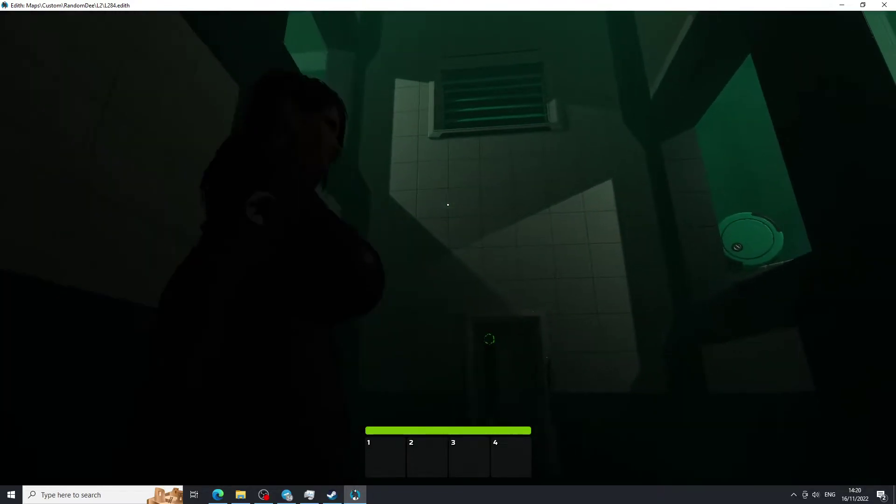
key(w)
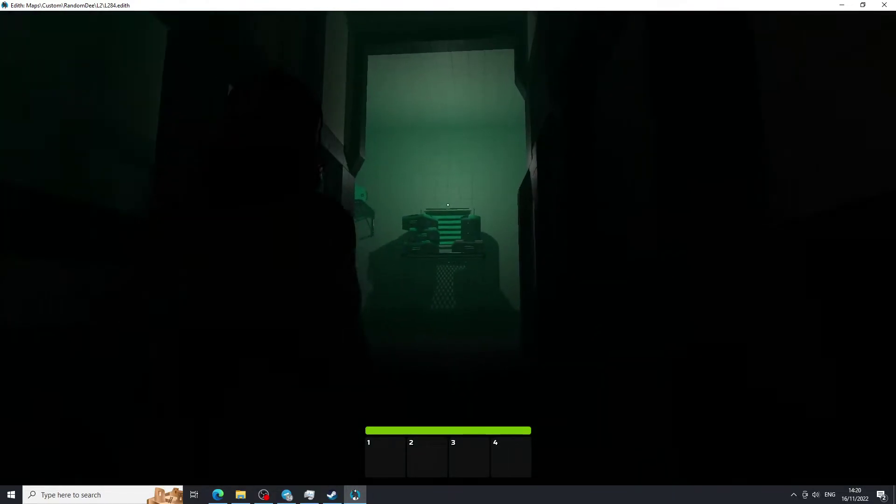
key(Escape)
click(157, 223)
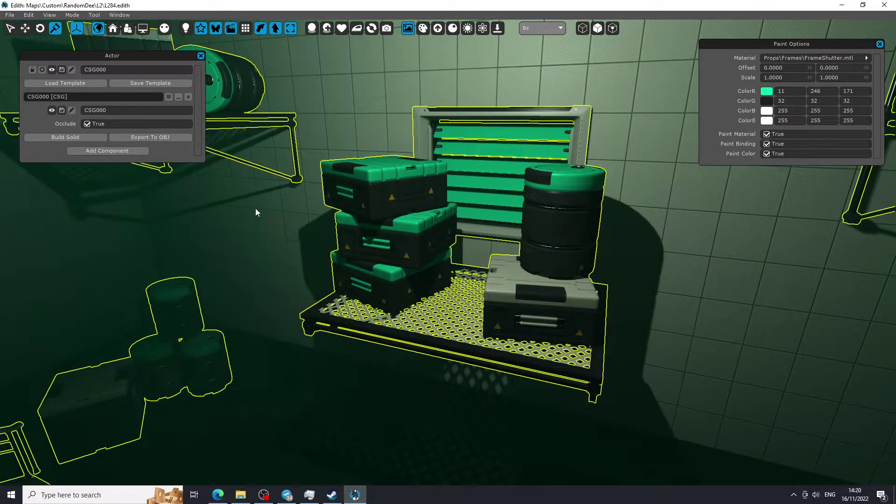
Recolour the stacked crates on the central shelf with the pale crate's paint (ColorG 207, 210, 183) and undo the last fill.
right_click(99, 386)
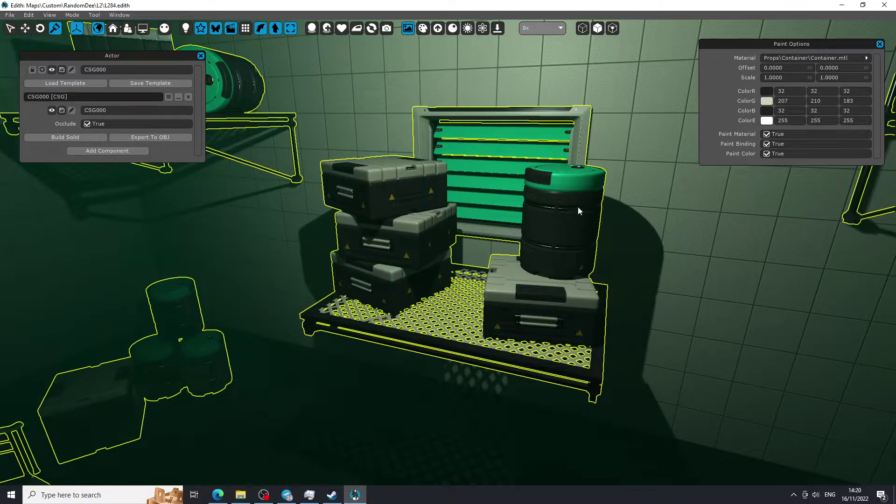
key(ctrl+z)
Build the room's CSG geometry into a solid.
right_drag(446, 308, 620, 210)
right_drag(425, 213, 426, 306)
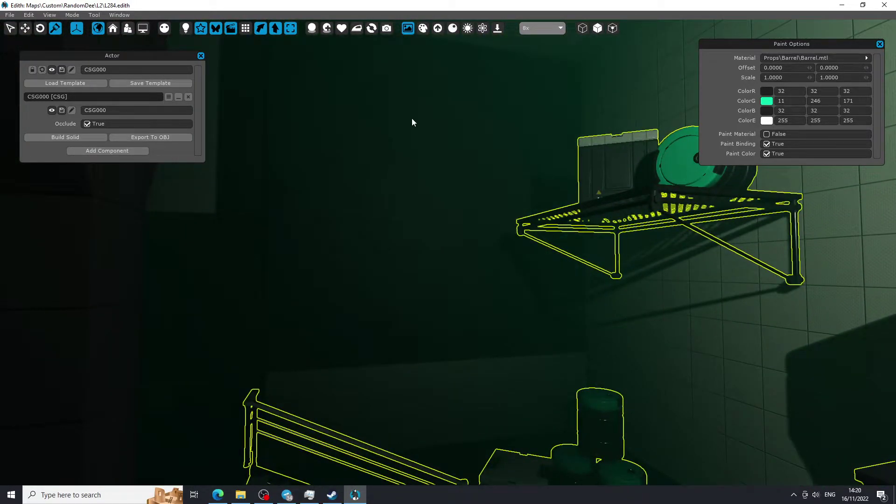
click(27, 30)
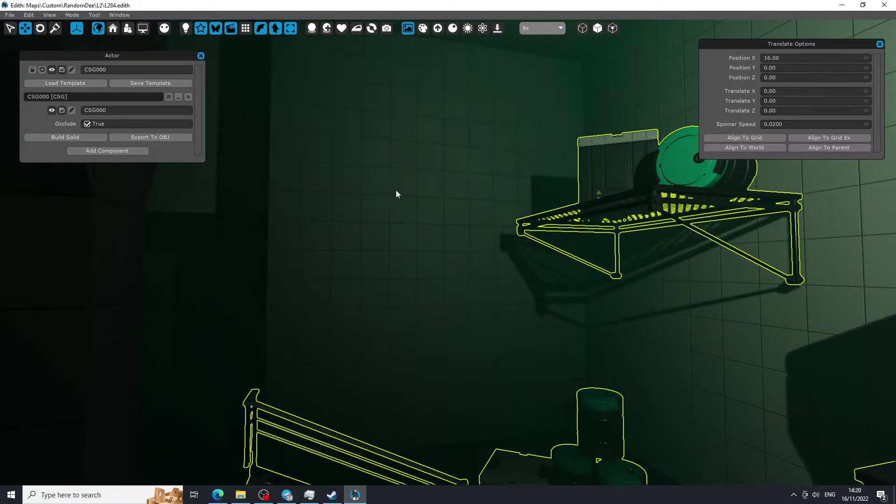
click(74, 139)
Spawn a Support geometry object on the bare side wall at about X 560, Y 229, Z 272.
right_click(390, 159)
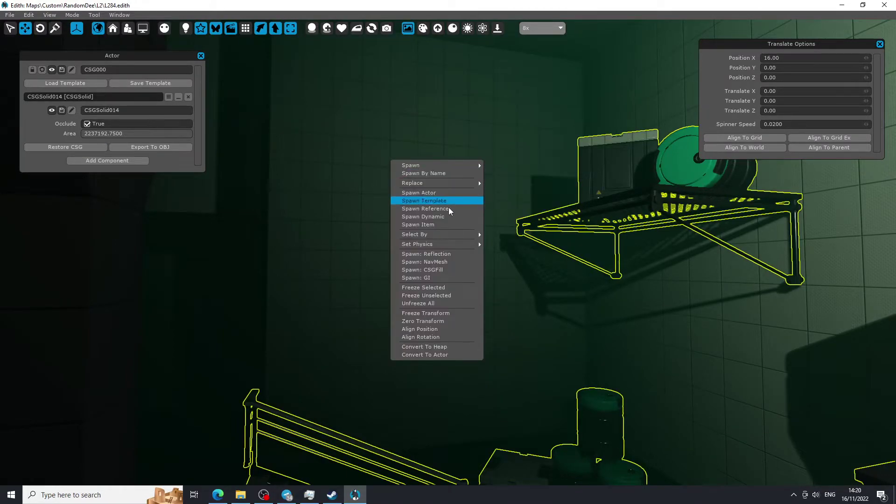
mouse_move(452, 166)
mouse_move(509, 173)
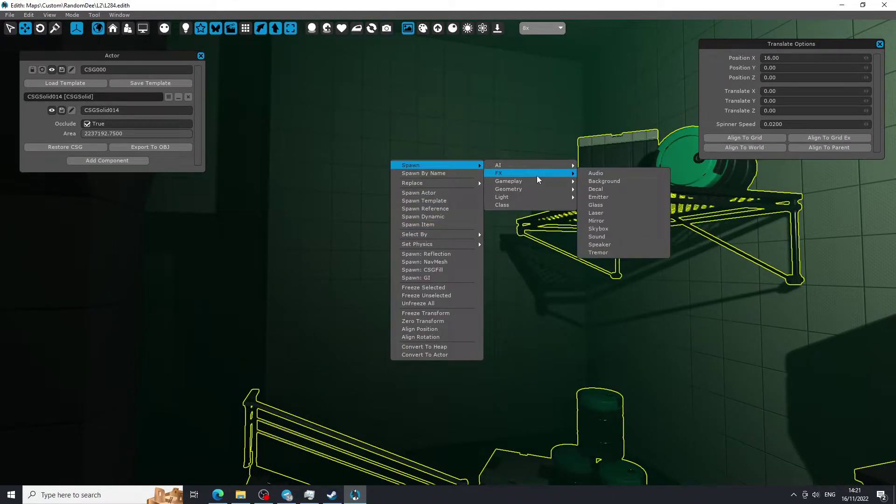
mouse_move(536, 187)
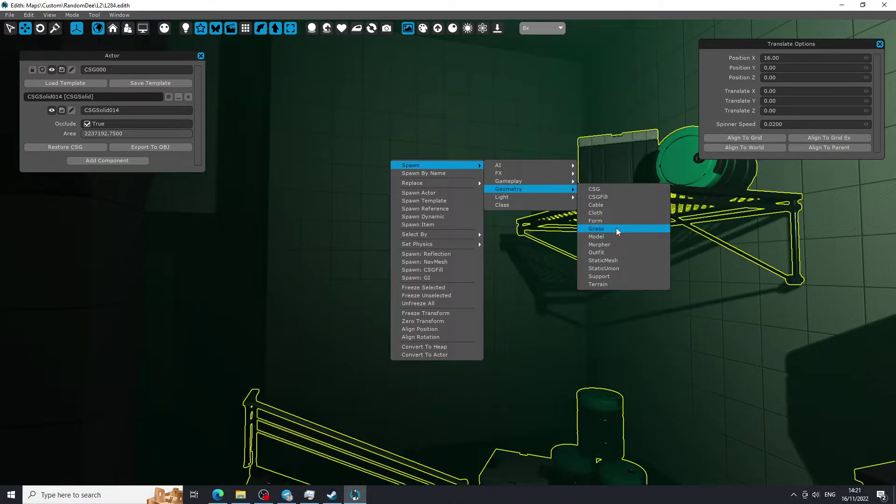
click(623, 276)
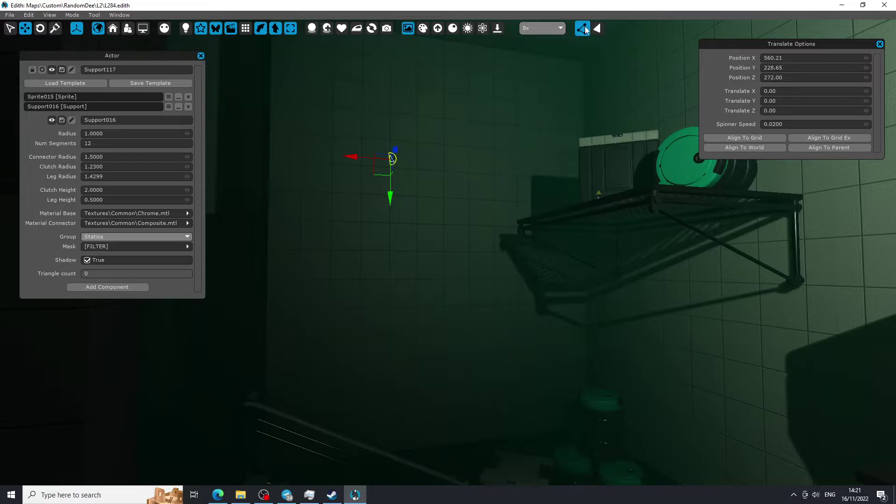
Add the support's first node at a tile corner above its marker, aligned to X 560, Y 240, Z 272.
click(585, 29)
mouse_move(414, 203)
right_down()
mouse_move(402, 192)
mouse_move(402, 153)
mouse_move(414, 202)
right_up()
key(w)
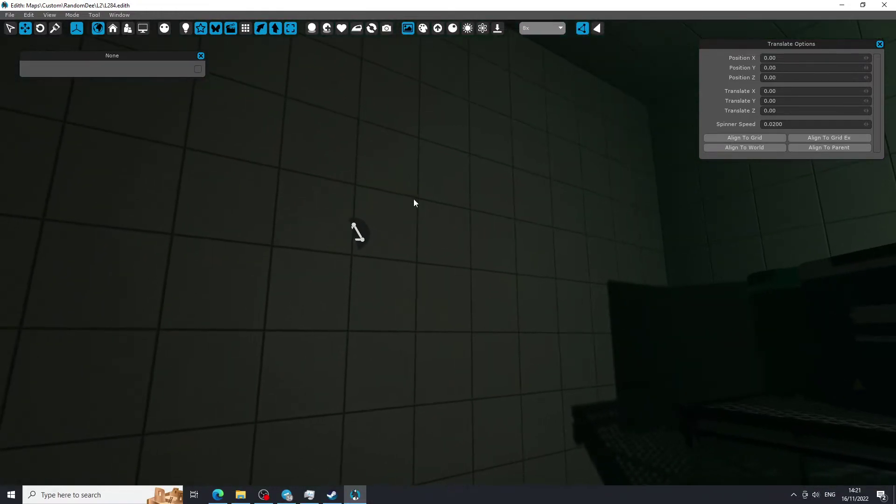
right_click(356, 188)
click(381, 191)
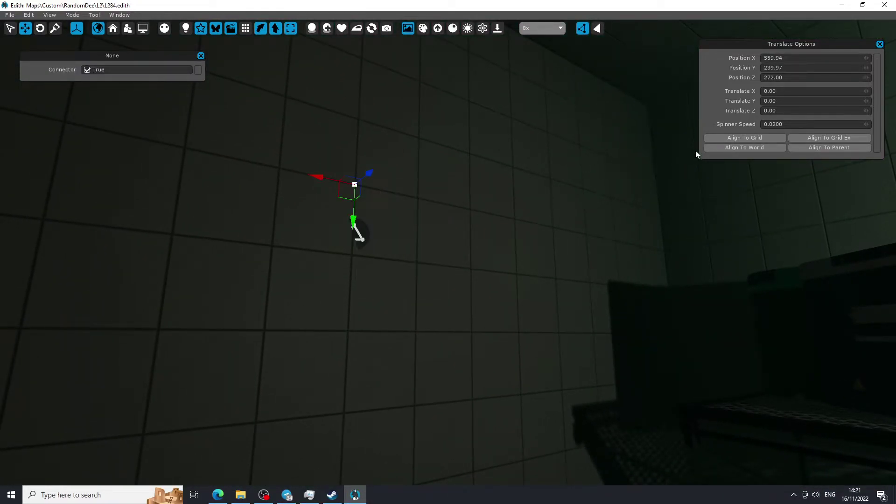
Extend a connected node from the wall node along Z to about -8, making a long horizontal rod across the room.
drag(369, 173, 598, 134)
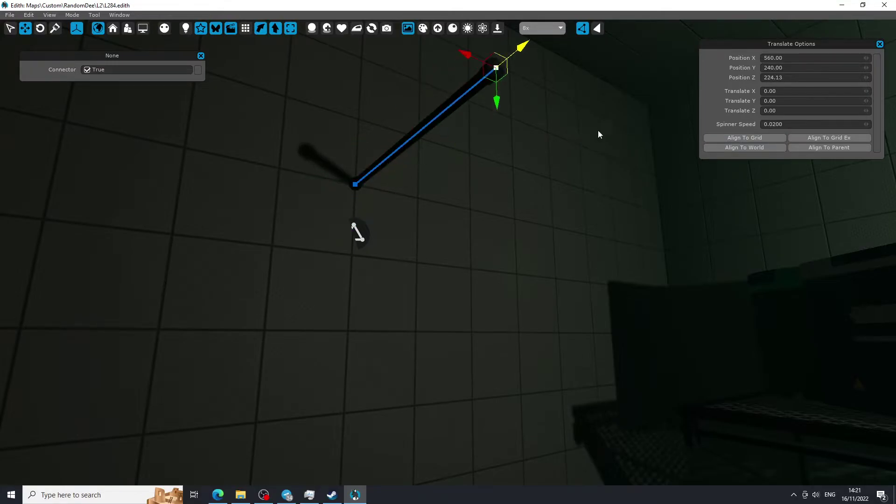
key(s)
right_drag(385, 212, 320, 183)
key(w)
key(s)
drag(275, 189, 818, 190)
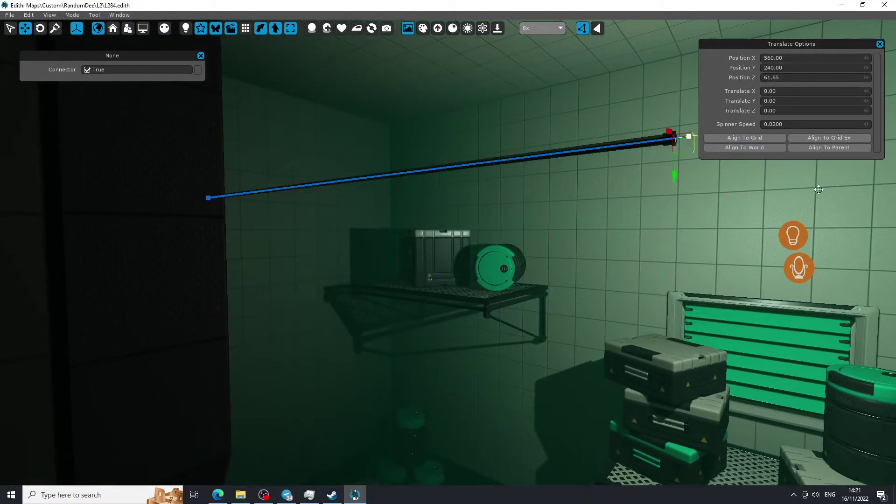
key(s)
right_drag(589, 225, 543, 214)
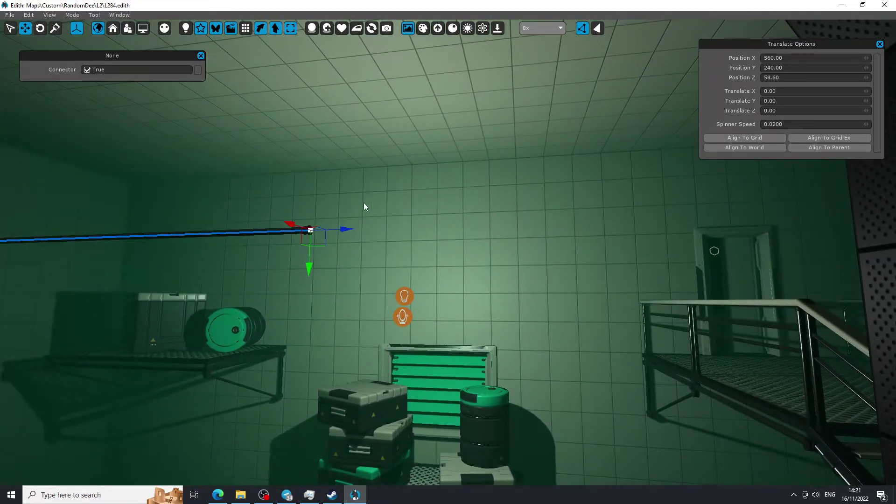
drag(345, 227, 591, 240)
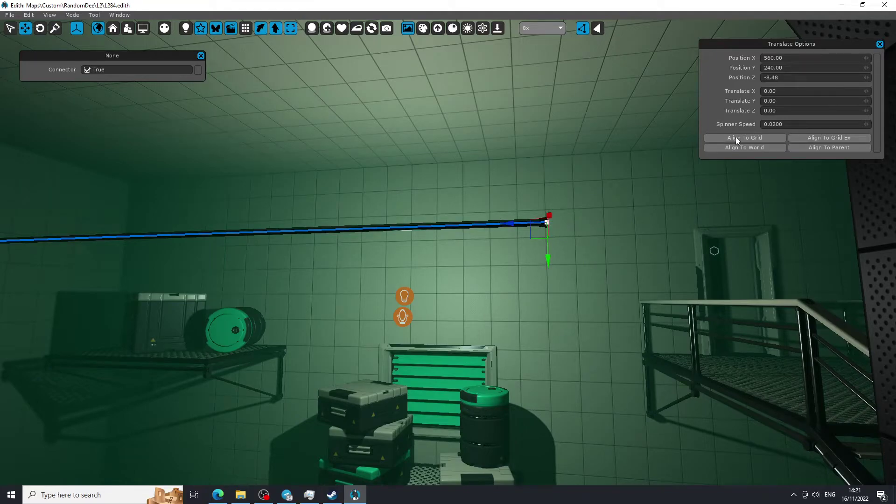
click(621, 239)
key(w)
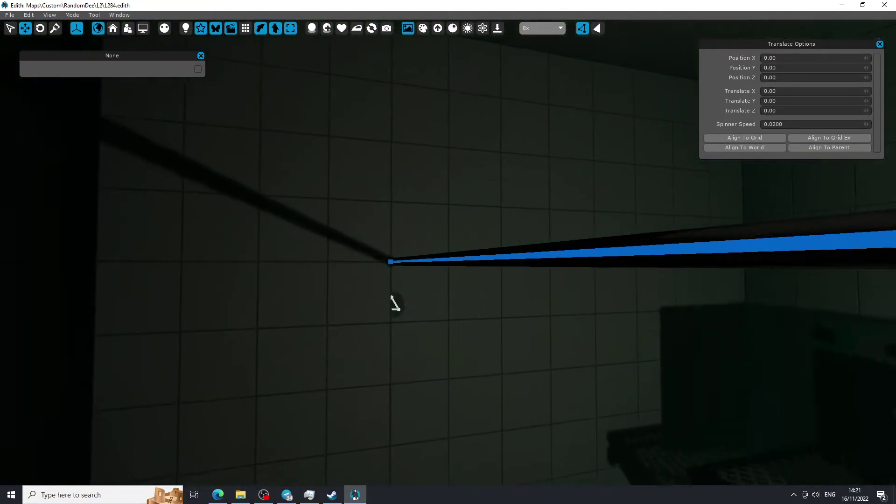